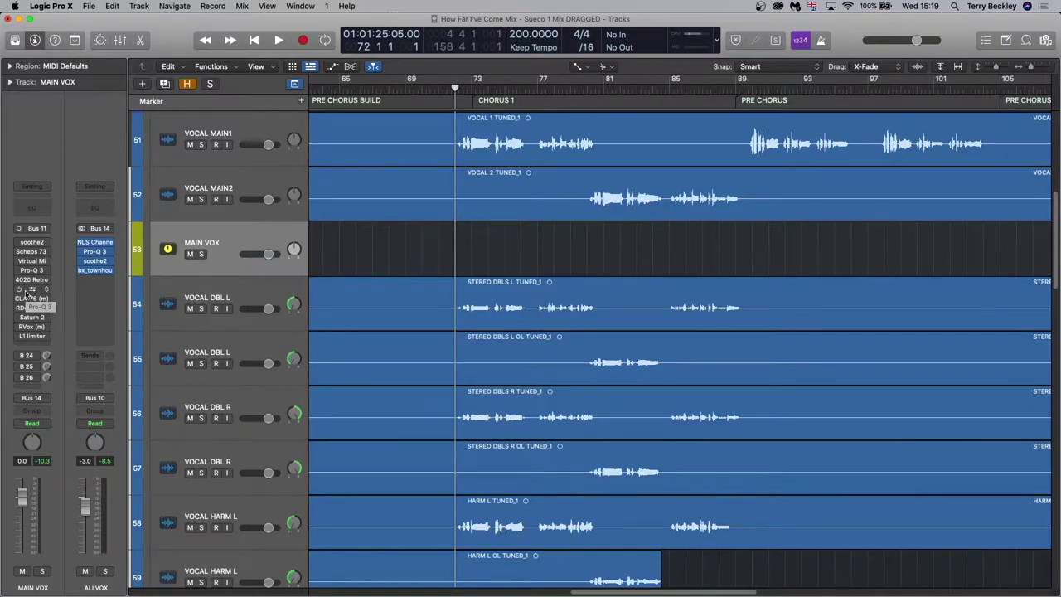
Step: Enable the bypassed soothe2 plug-in on the MAIN VOX channel and inspect its EQ curve
drag(27, 293, 28, 289)
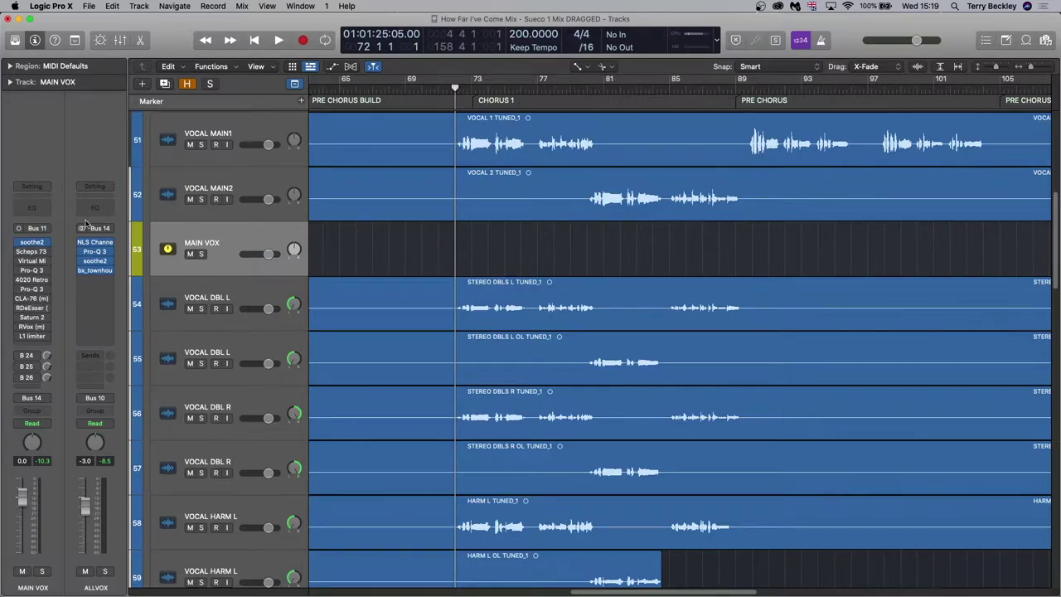
click(34, 243)
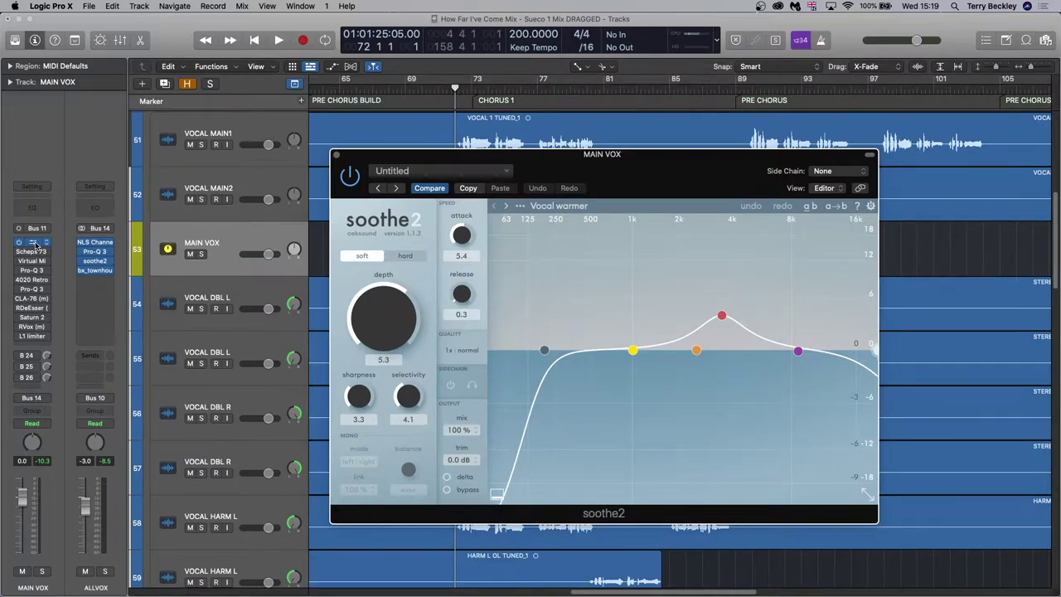
mouse_move(721, 318)
click(337, 157)
Step: Enable the Scheps 73 and Virtual Mix Rack inserts on MAIN VOX, reviewing each plug-in's settings
click(31, 251)
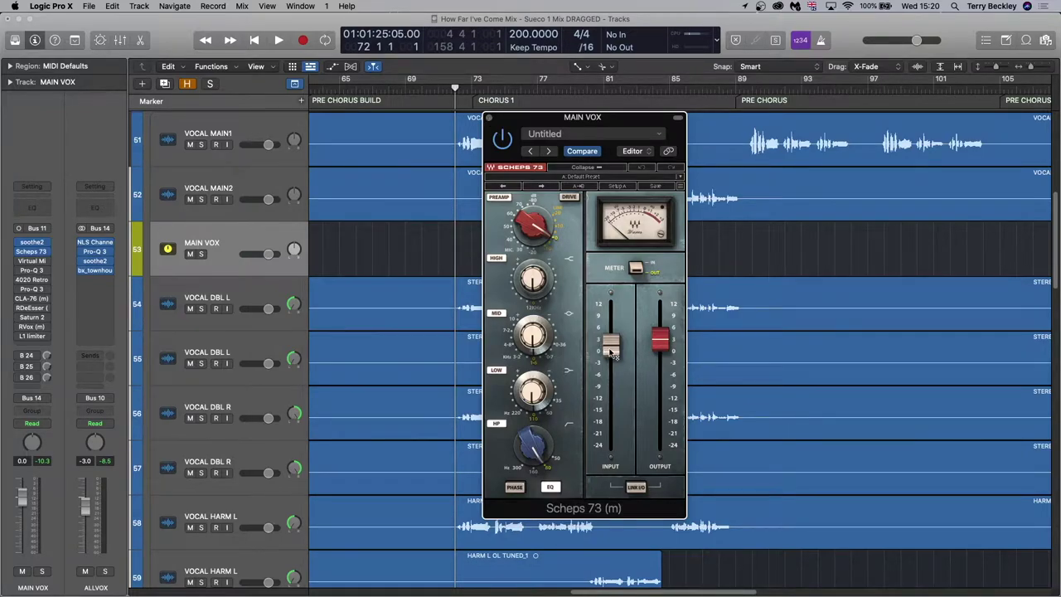
mouse_move(662, 345)
click(490, 118)
click(31, 260)
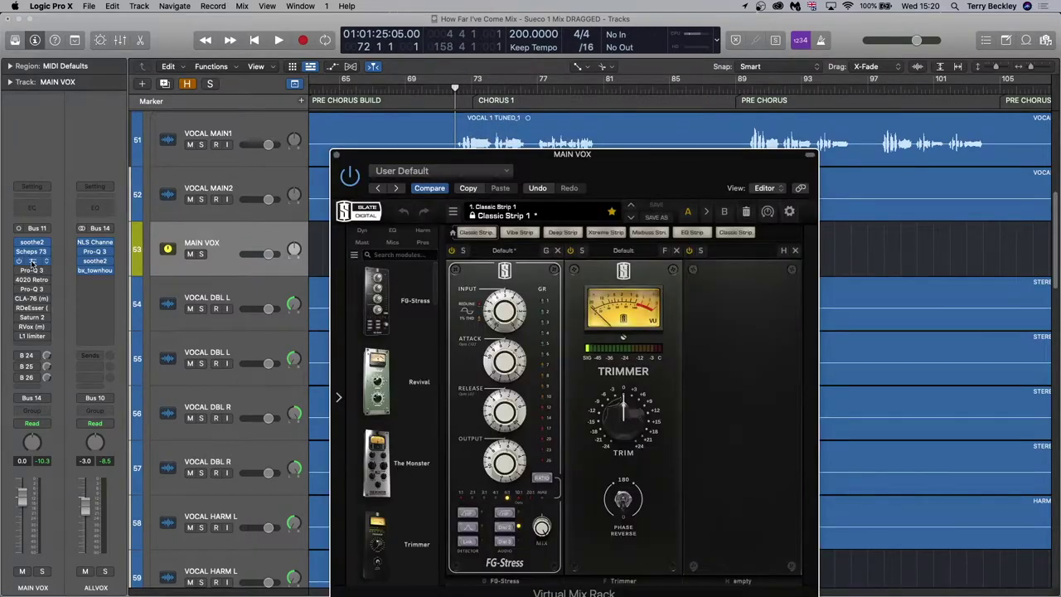
drag(637, 174, 639, 138)
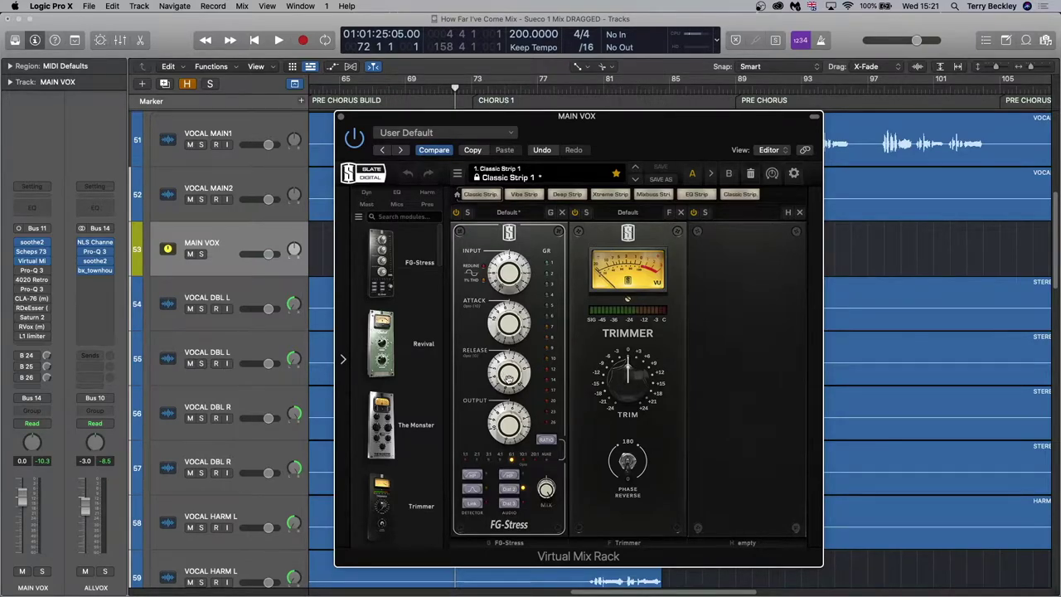
click(340, 116)
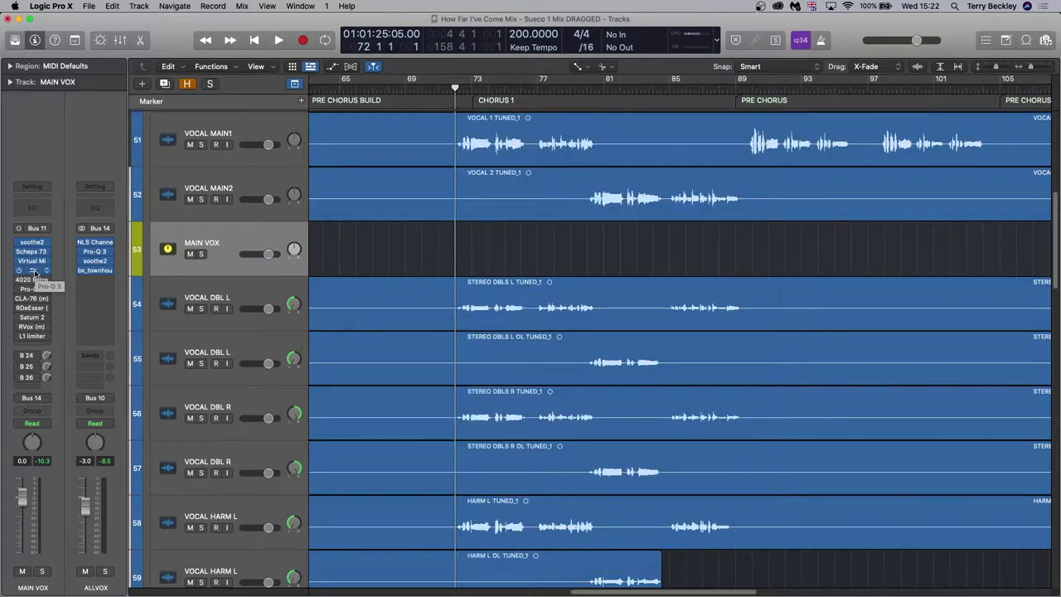
Step: Enable the first Pro-Q 3 and the 4020 Retro EQ on MAIN VOX, checking their EQ settings
click(33, 271)
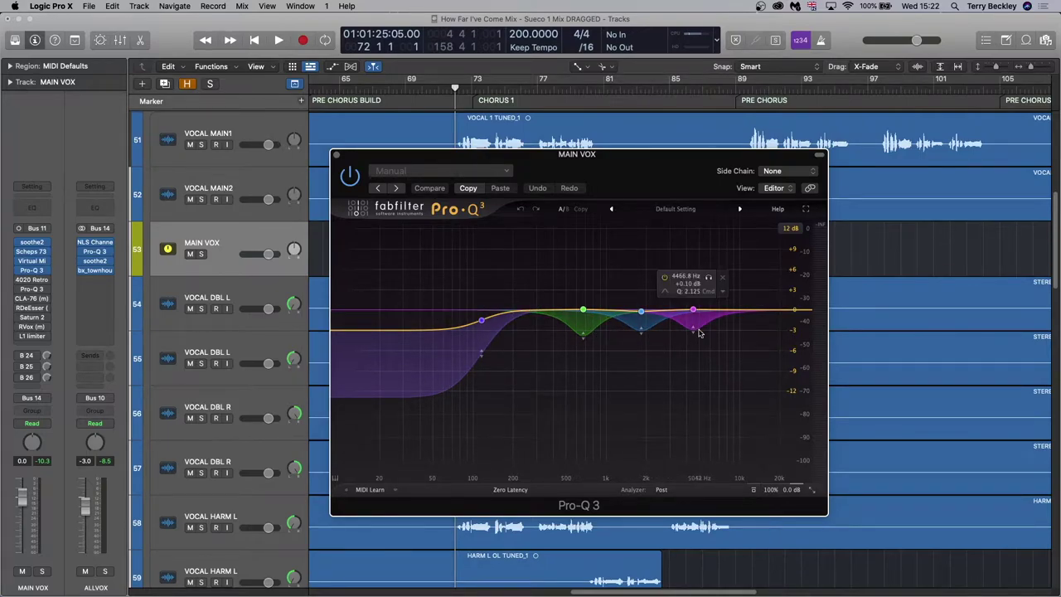
key(super+w)
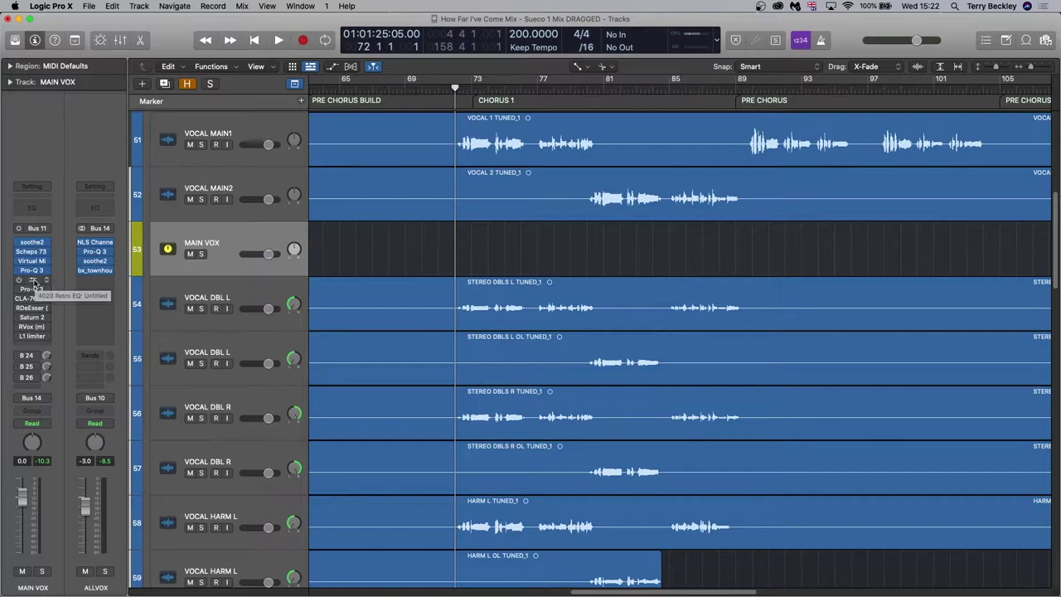
click(21, 283)
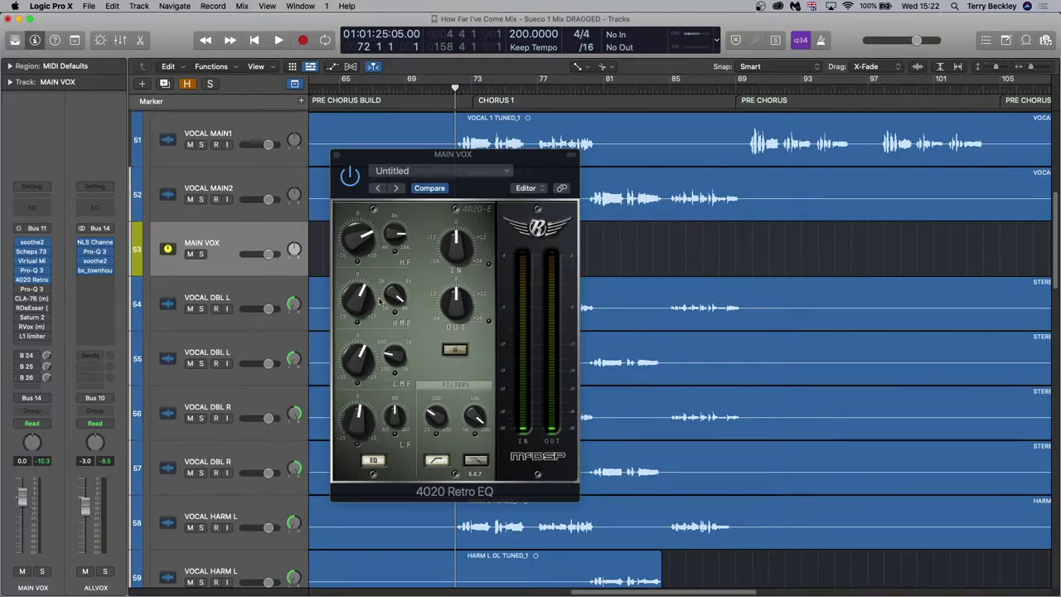
key(super+w)
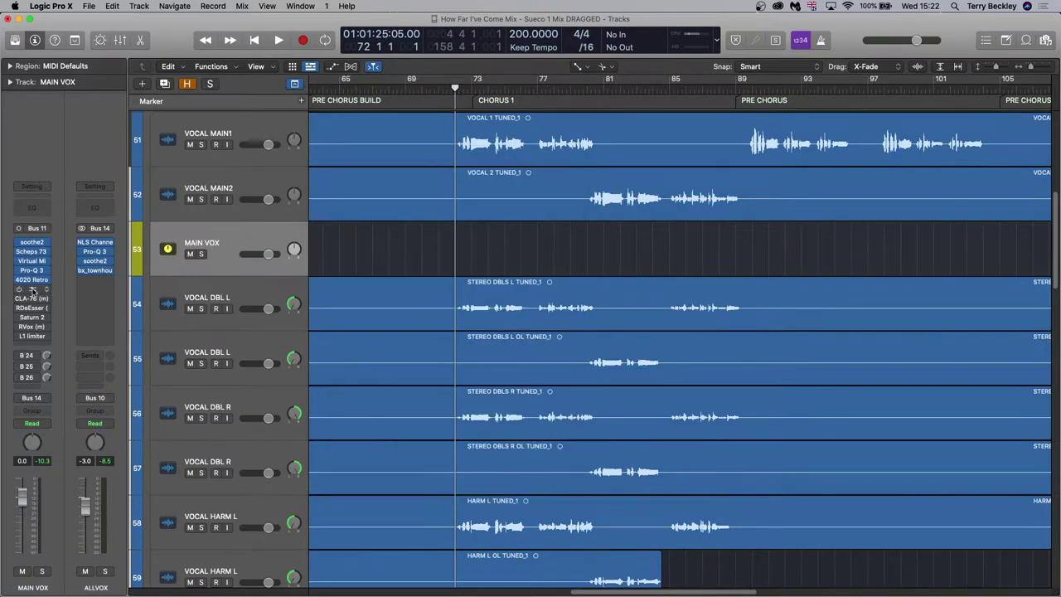
Step: Enable the second Pro-Q 3 and the CLA-76 compressor on MAIN VOX and review their controls
click(31, 288)
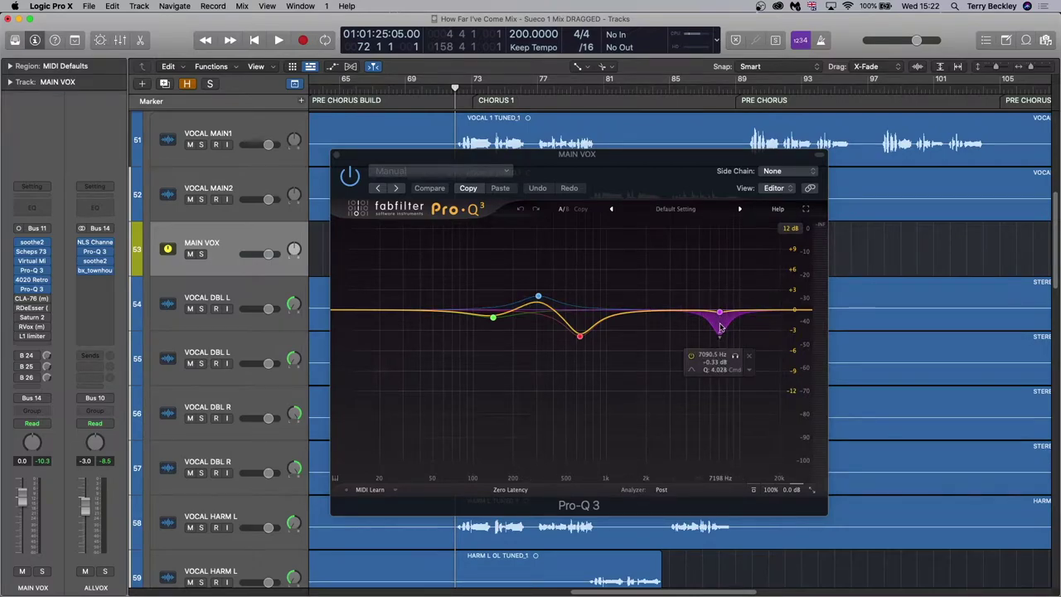
click(30, 298)
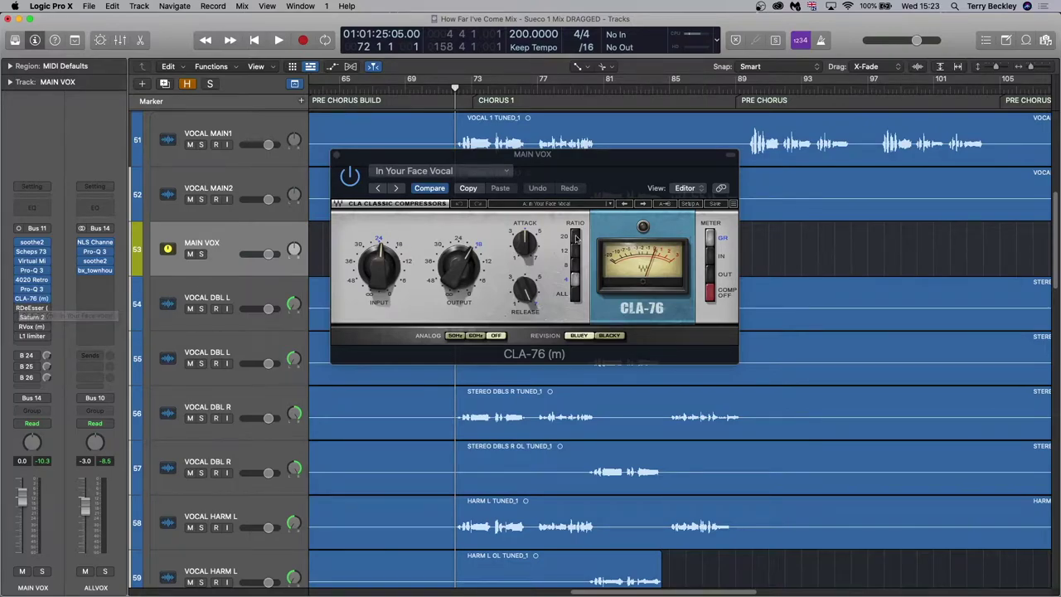
drag(524, 242, 523, 233)
Step: Enable the RDeEsser and Saturn 2 inserts on MAIN VOX, reviewing the de-esser settings and the saturation drive
click(33, 308)
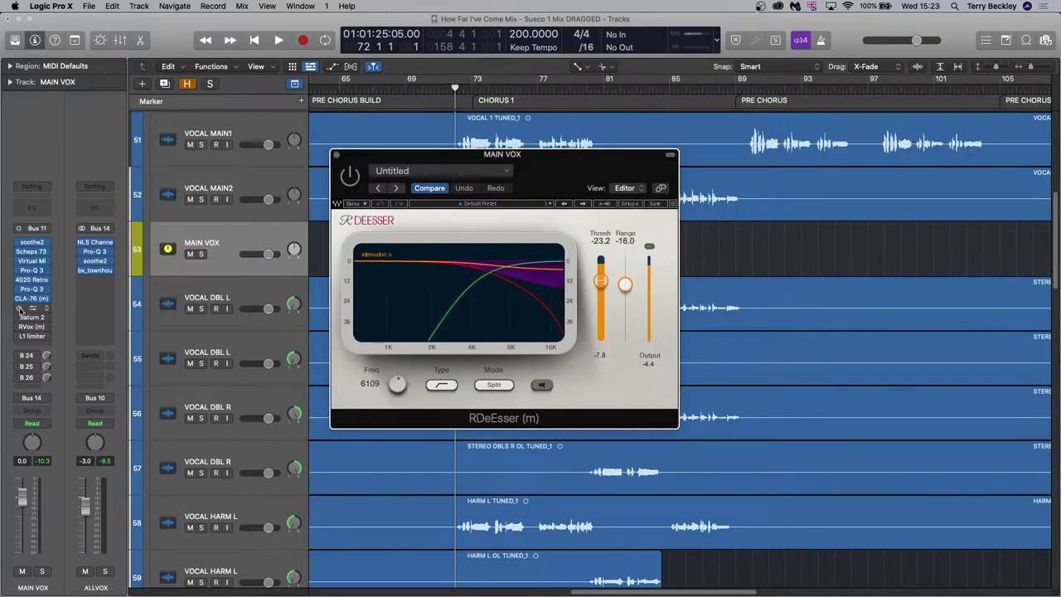
click(20, 308)
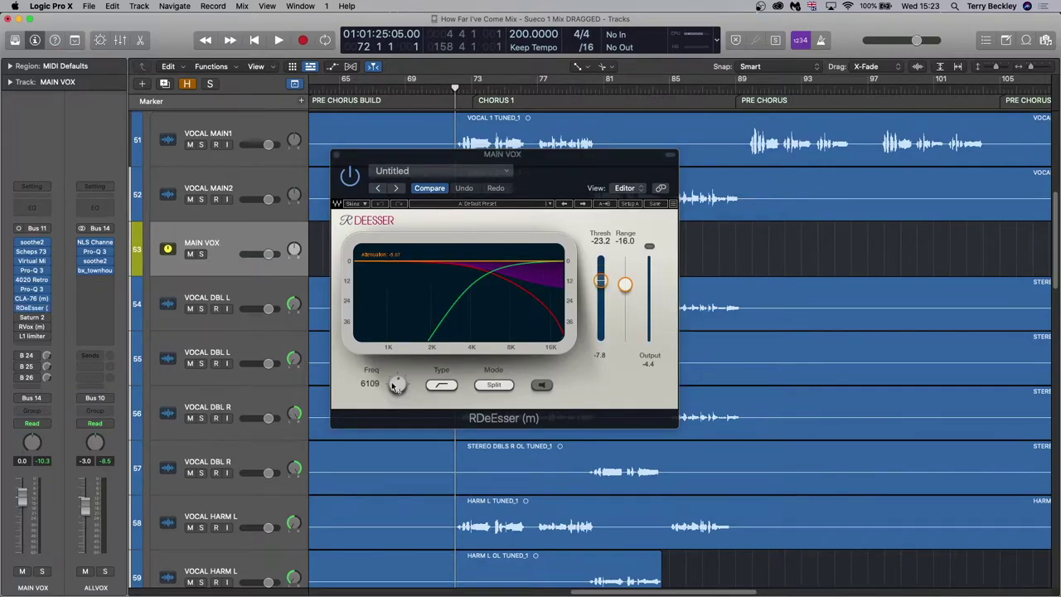
click(32, 317)
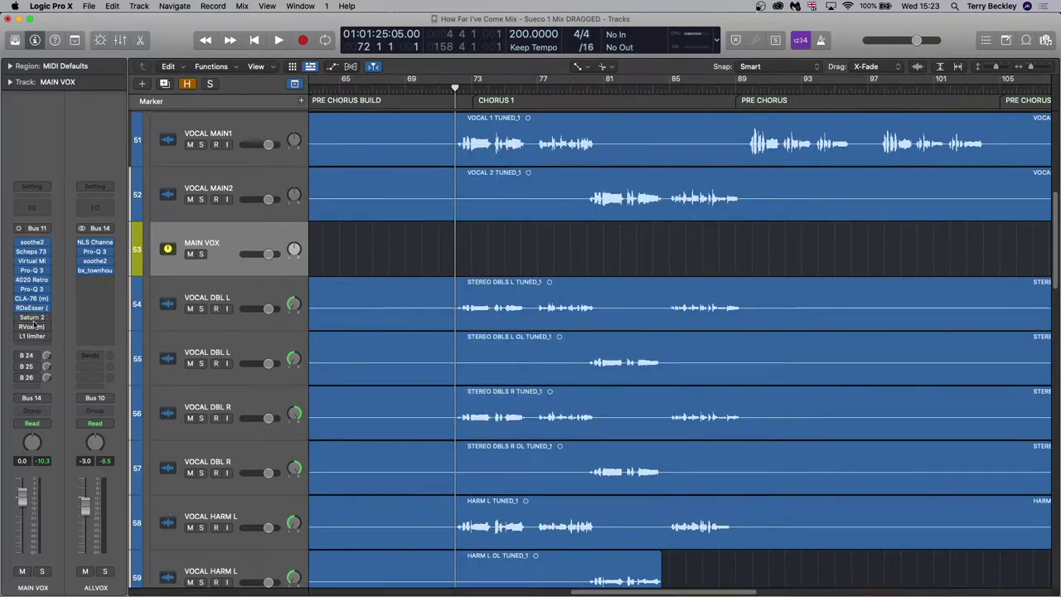
click(20, 317)
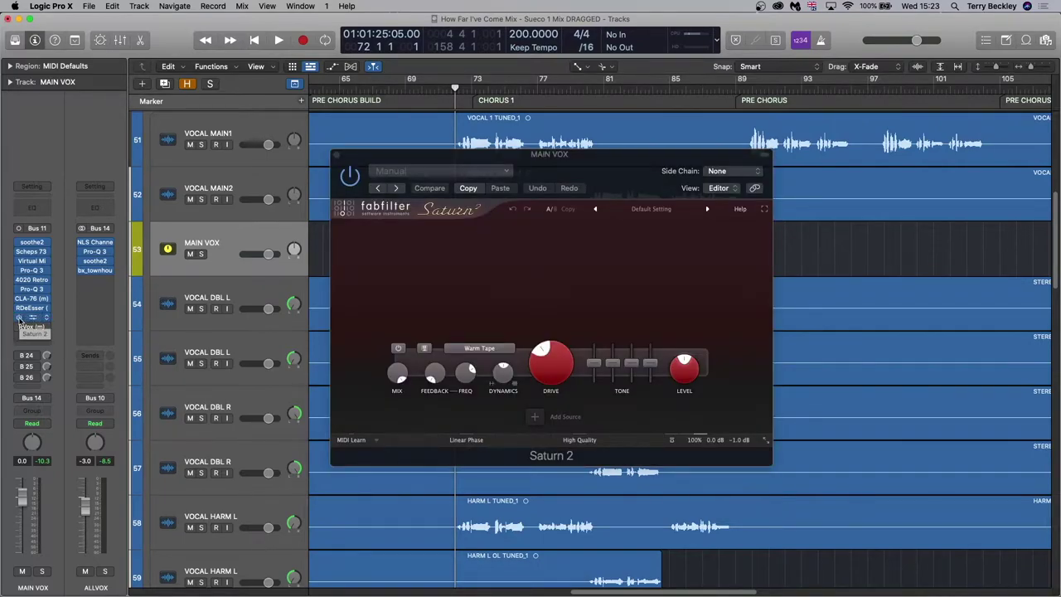
mouse_move(551, 351)
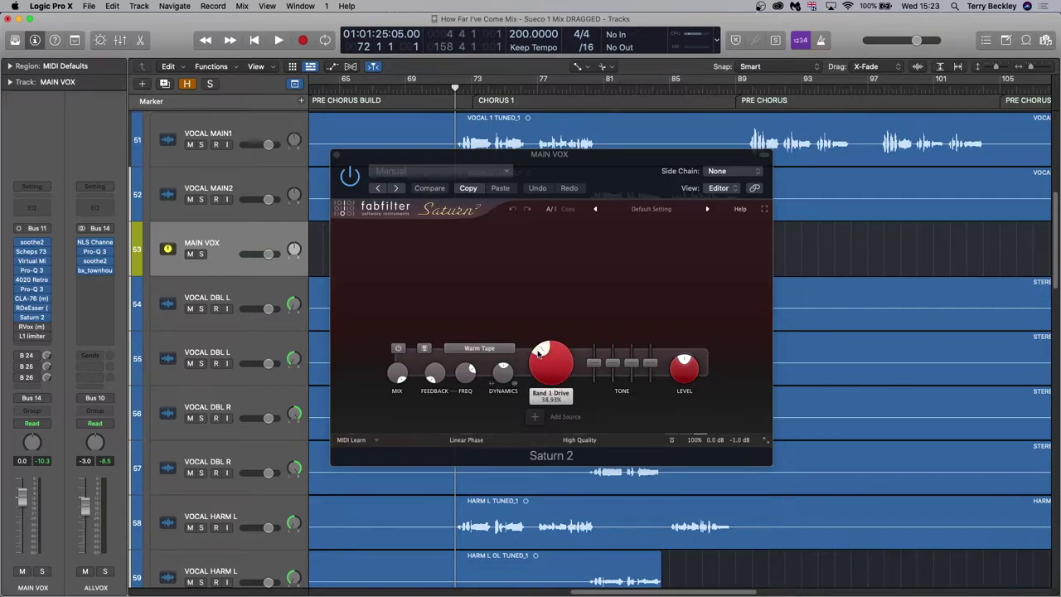
Step: Enable the RVox and L1 limiter at the end of the MAIN VOX chain and review their settings
click(32, 326)
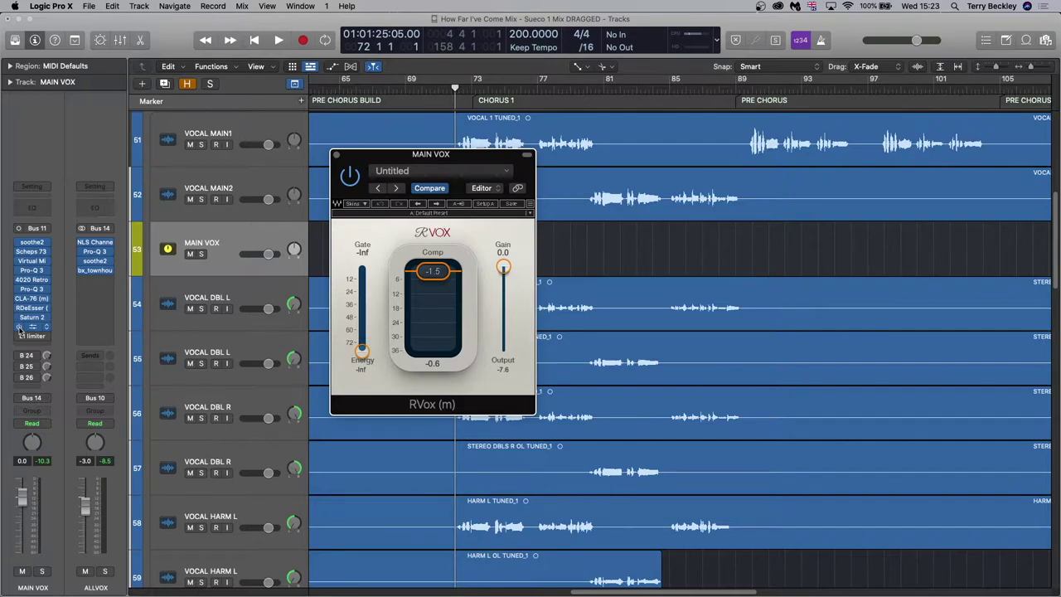
click(33, 335)
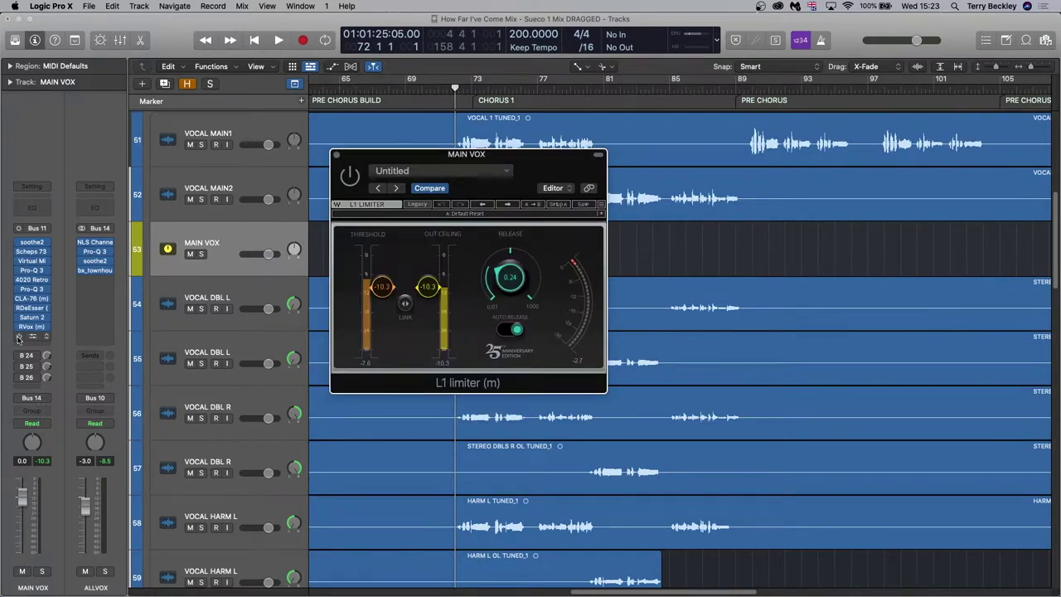
click(18, 338)
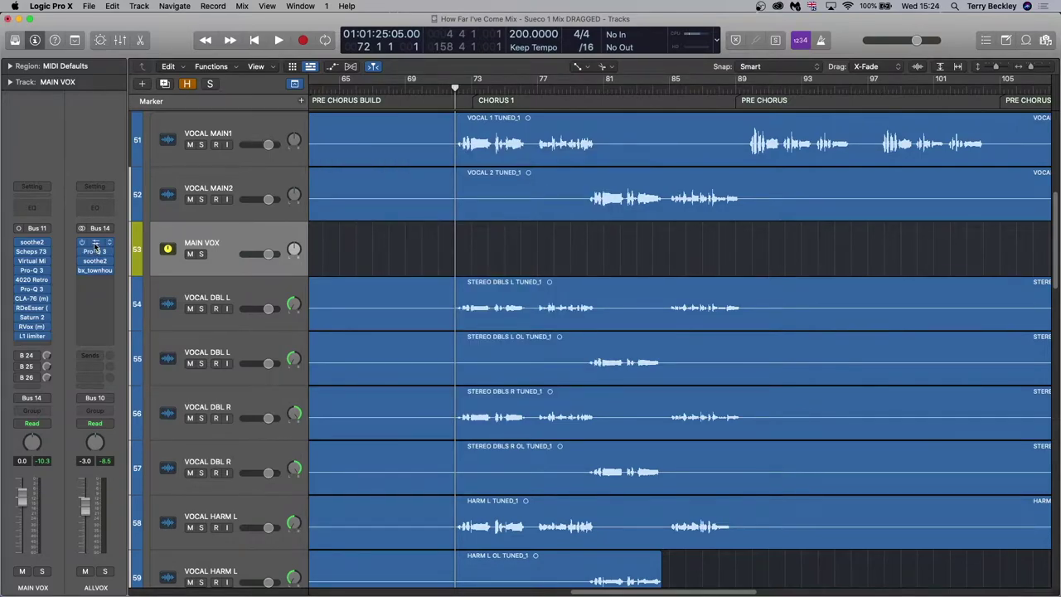
Step: Inspect the NLS Channel settings and the Pro-Q 3 dynamic bands on the ALLVOX bus
click(95, 247)
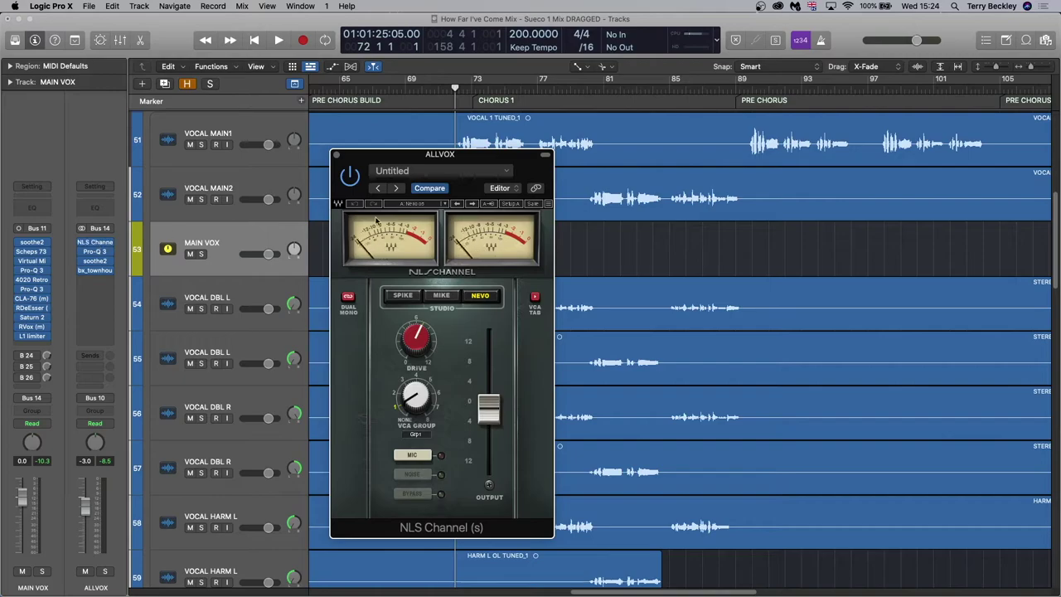
drag(464, 160, 564, 98)
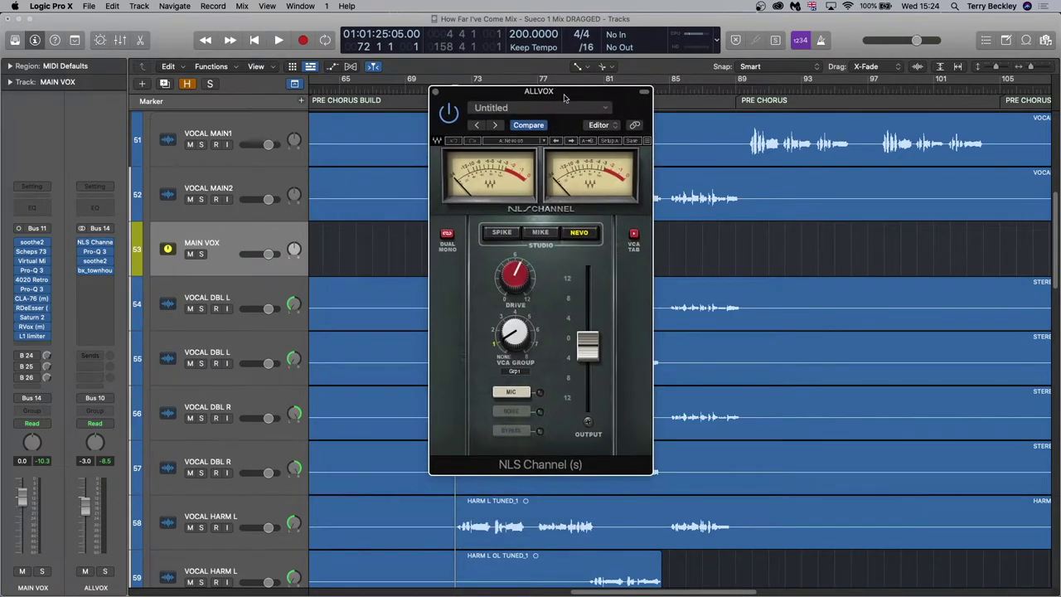
click(435, 91)
click(96, 254)
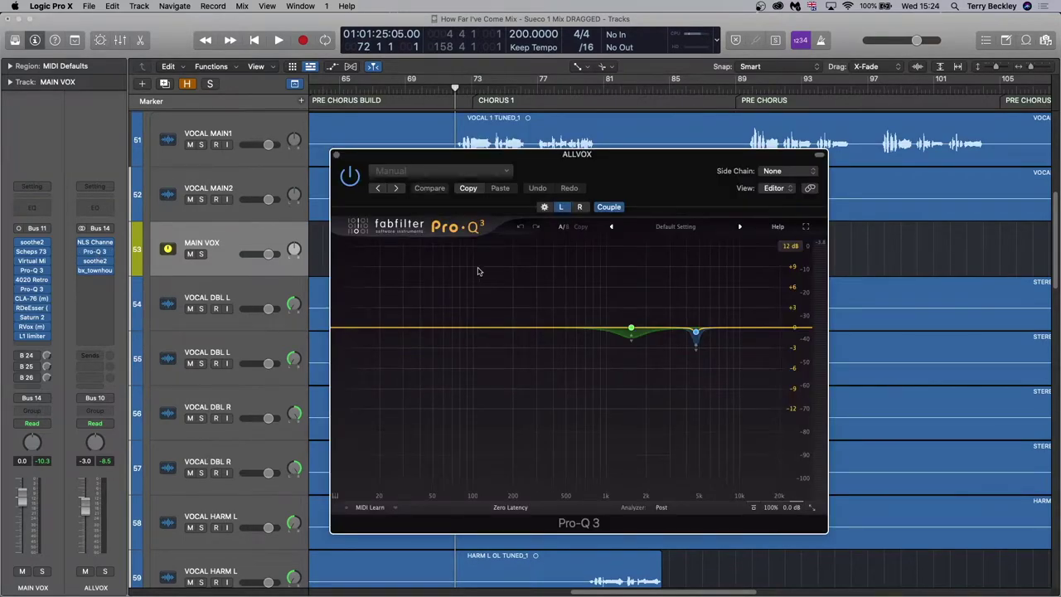
mouse_move(632, 335)
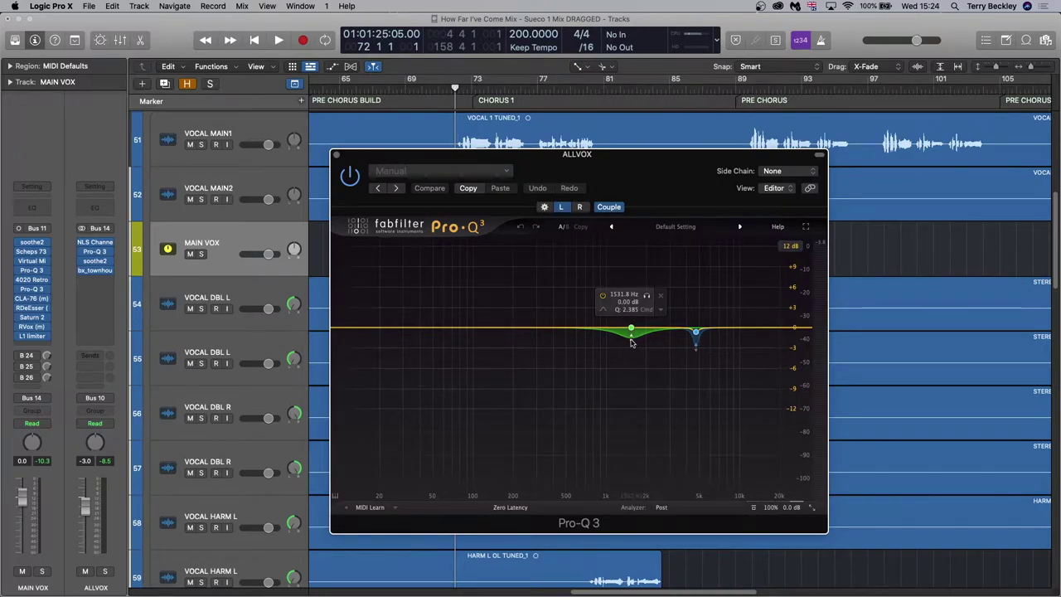
mouse_move(702, 340)
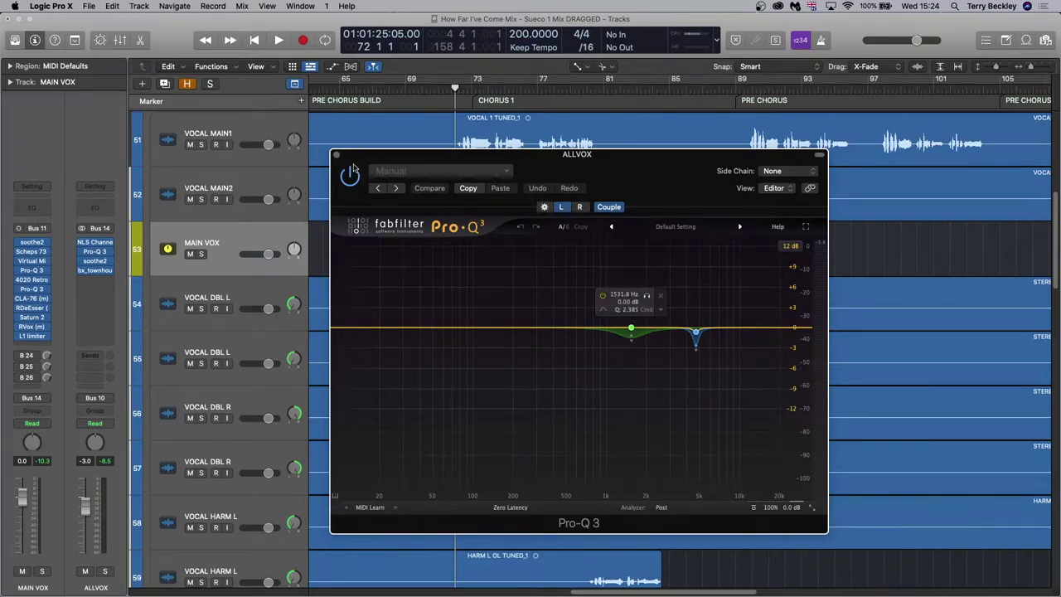
Step: Examine the soothe2 and bx_townhouse Buss Compressor settings on the ALLVOX bus
click(94, 260)
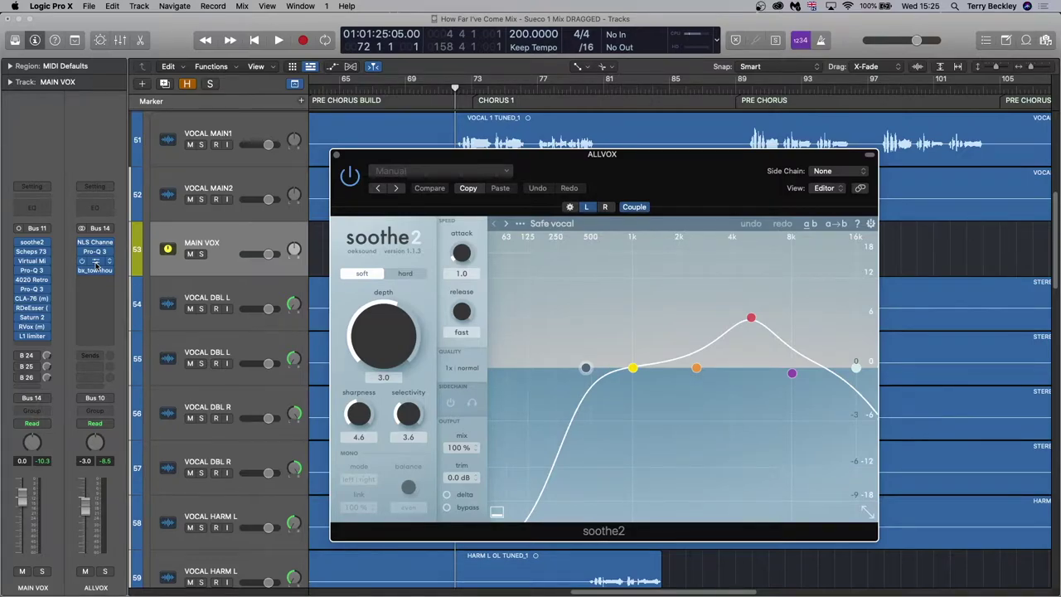
click(96, 262)
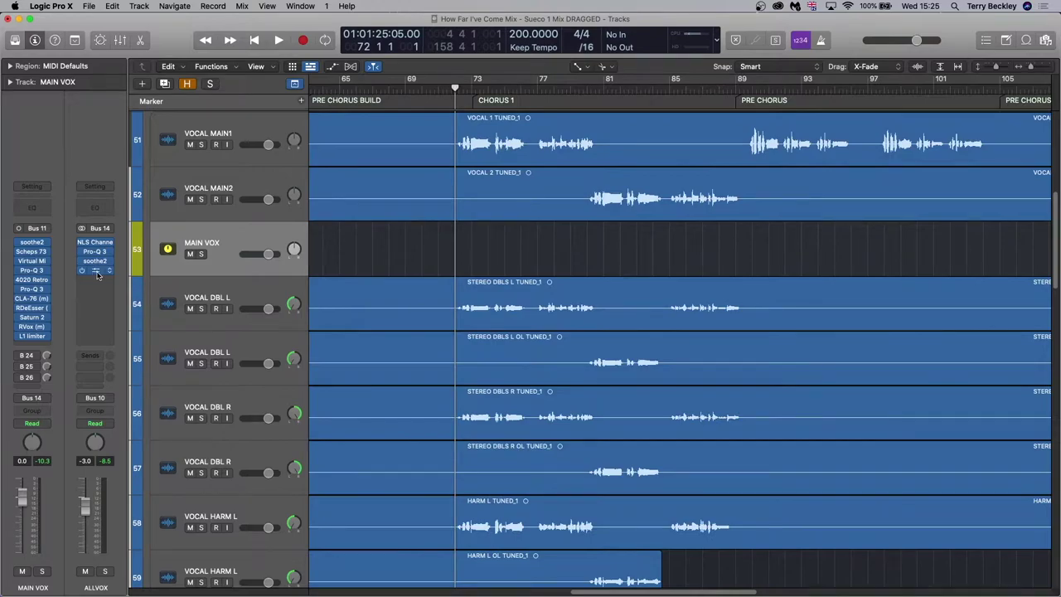
click(96, 271)
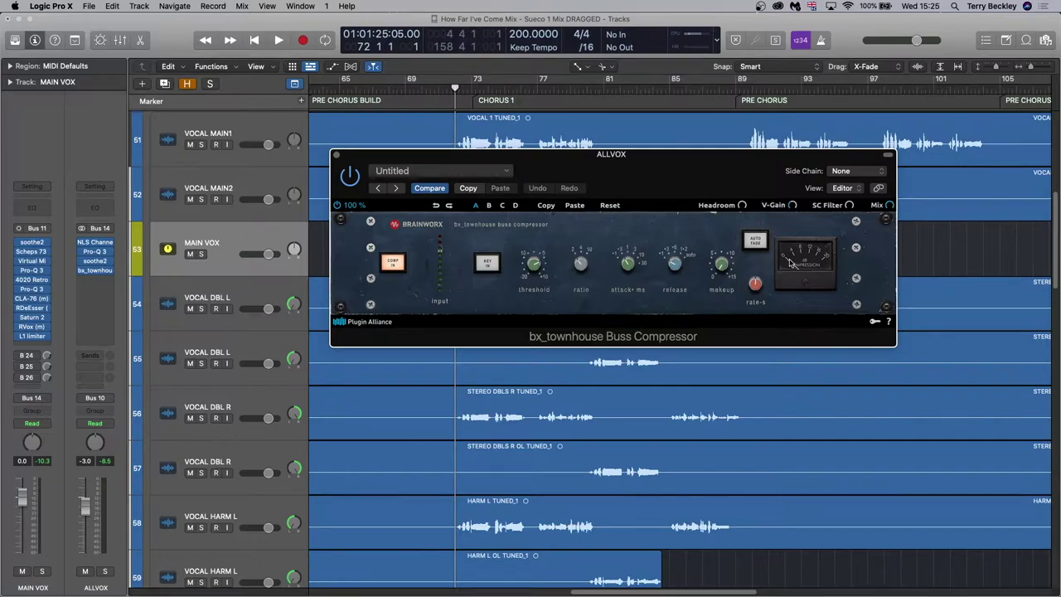
click(336, 155)
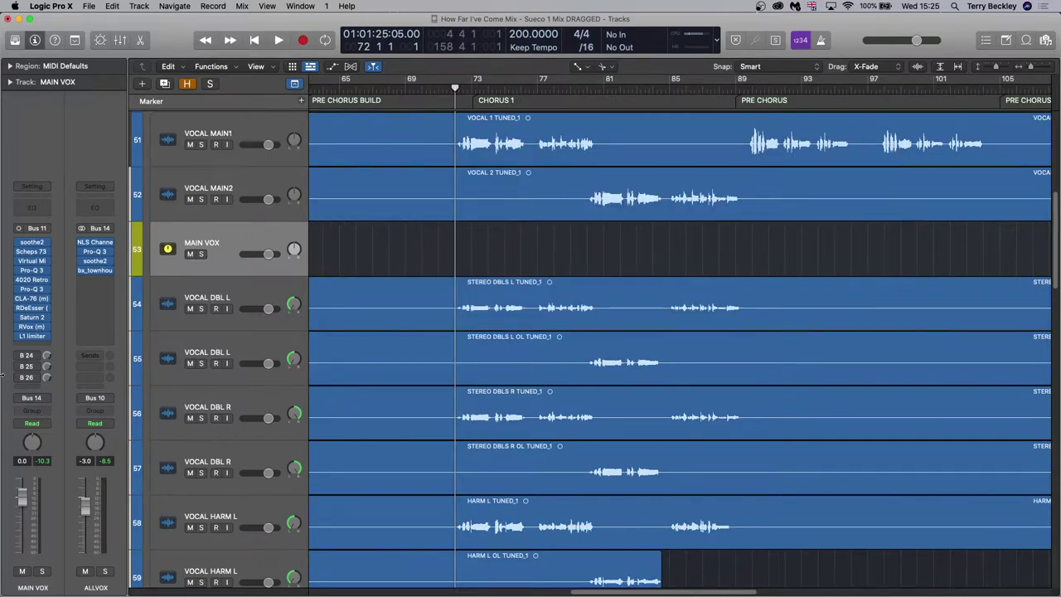
Step: Activate the Bus 24 send on MAIN VOX and try the feedback control of H-Delay on the VOX SLAP channel
click(27, 355)
key(Escape)
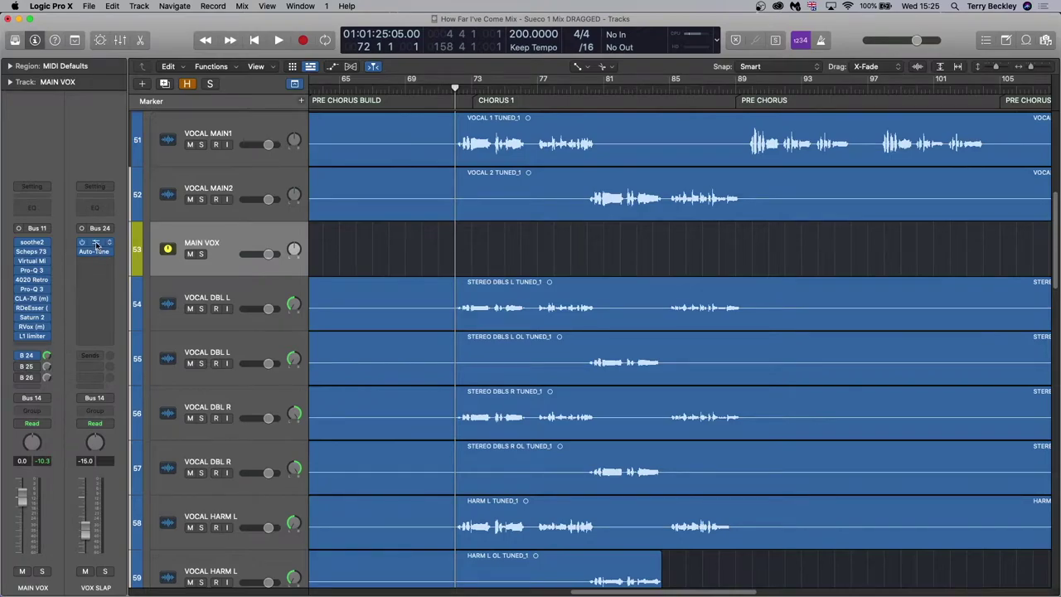
click(95, 242)
drag(439, 169, 446, 145)
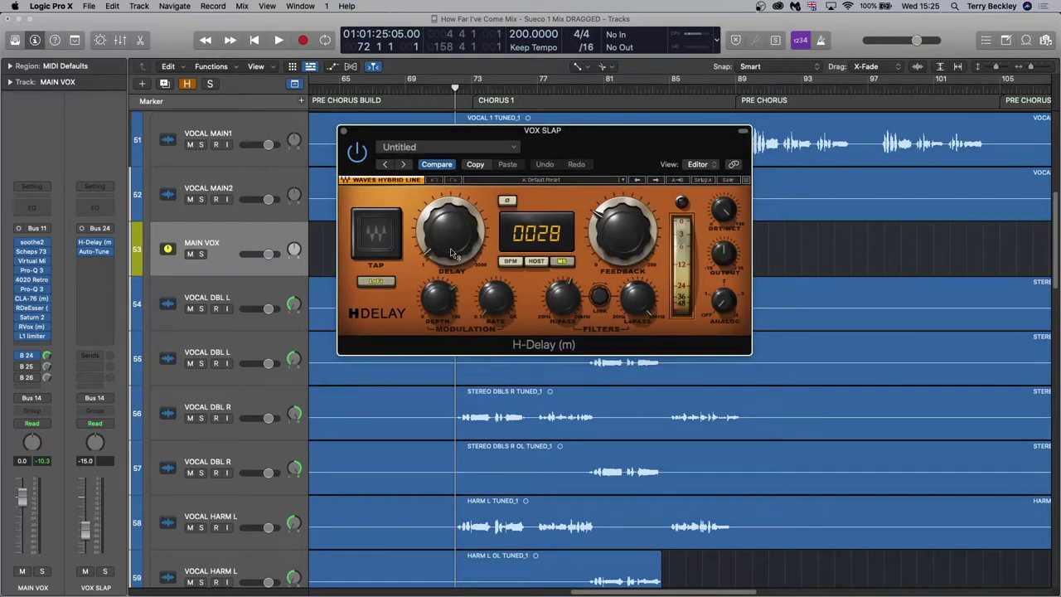
mouse_move(447, 257)
drag(610, 240, 611, 249)
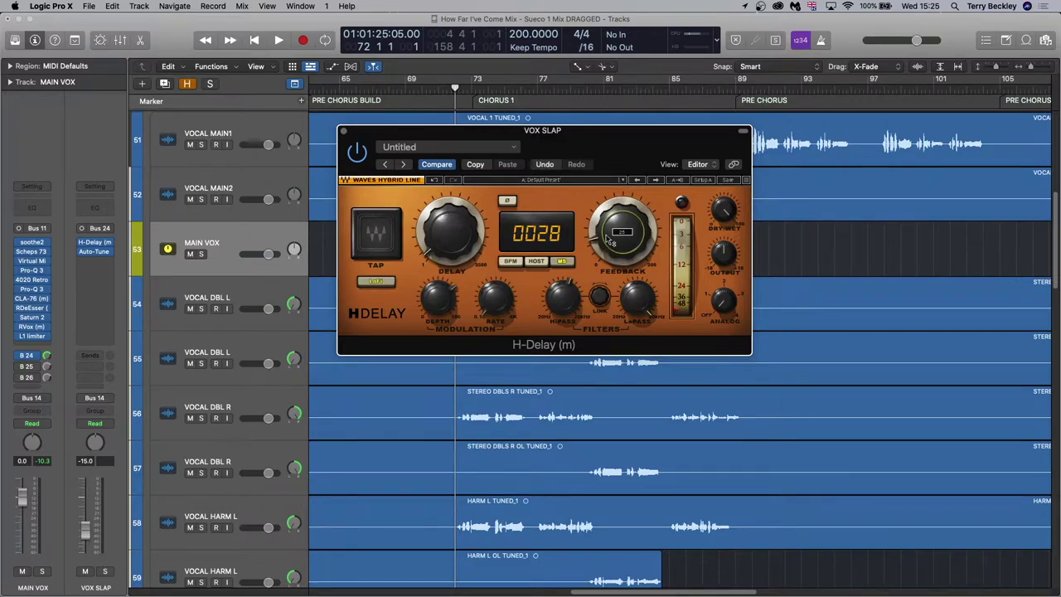
drag(604, 236, 604, 216)
key(super+w)
Step: Review the Auto-Tune Pro retune settings on the VOX SLAP channel
mouse_move(97, 255)
click(98, 252)
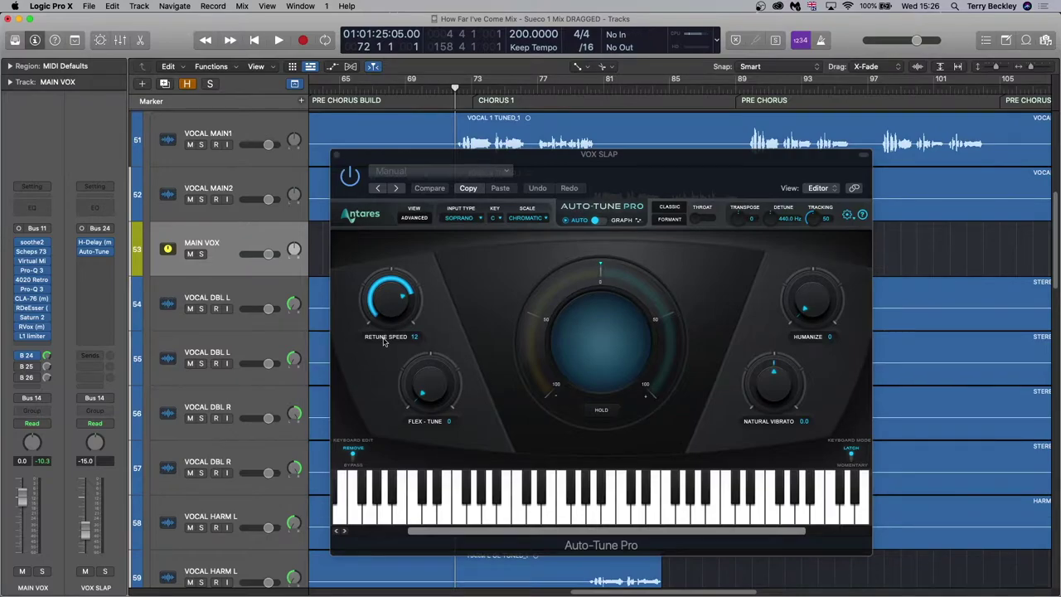
click(335, 157)
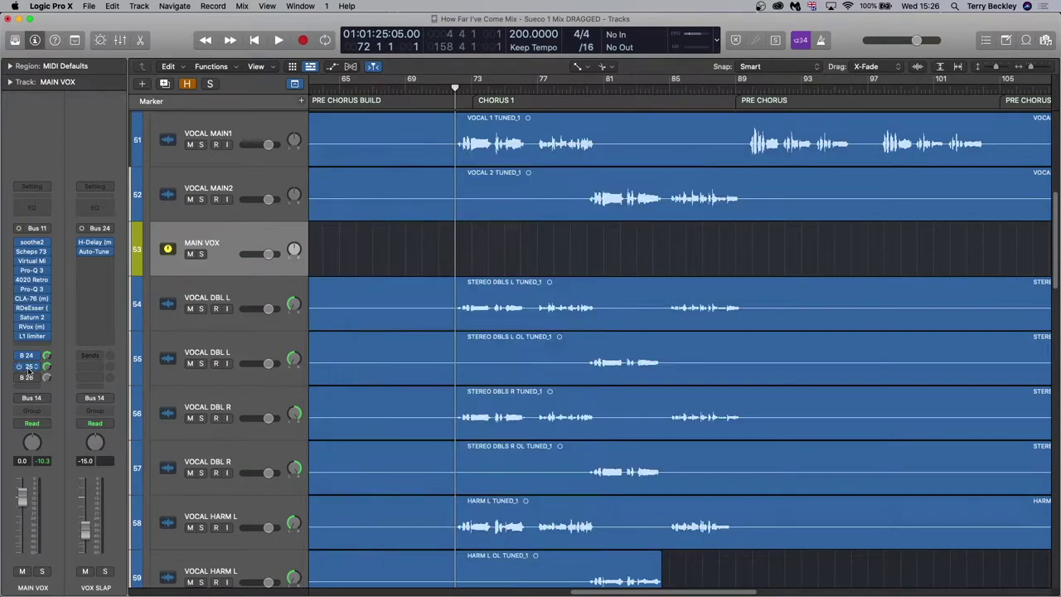
Step: Activate the Bus 25 send on MAIN VOX to bring in the VOX ST DLY channel
click(29, 366)
click(70, 326)
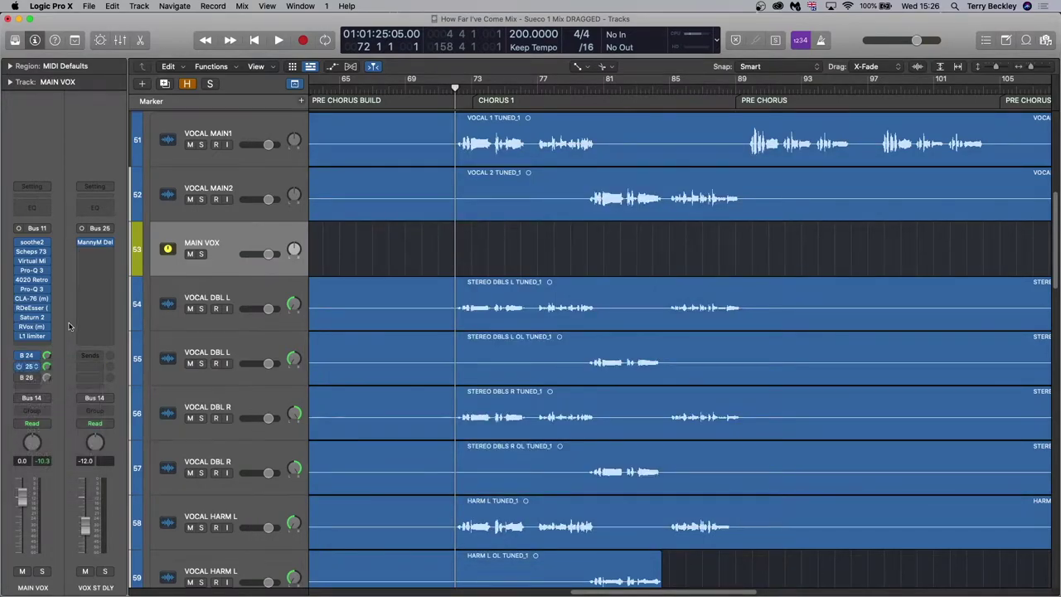
Step: Review the MannyM Delay settings on the VOX ST DLY channel
click(96, 242)
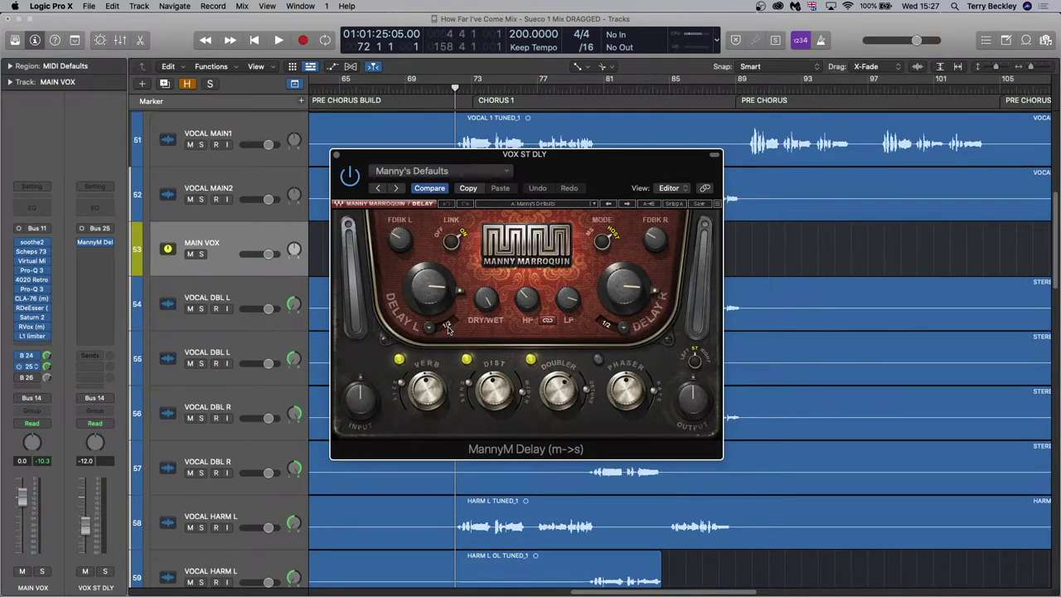
key(super+w)
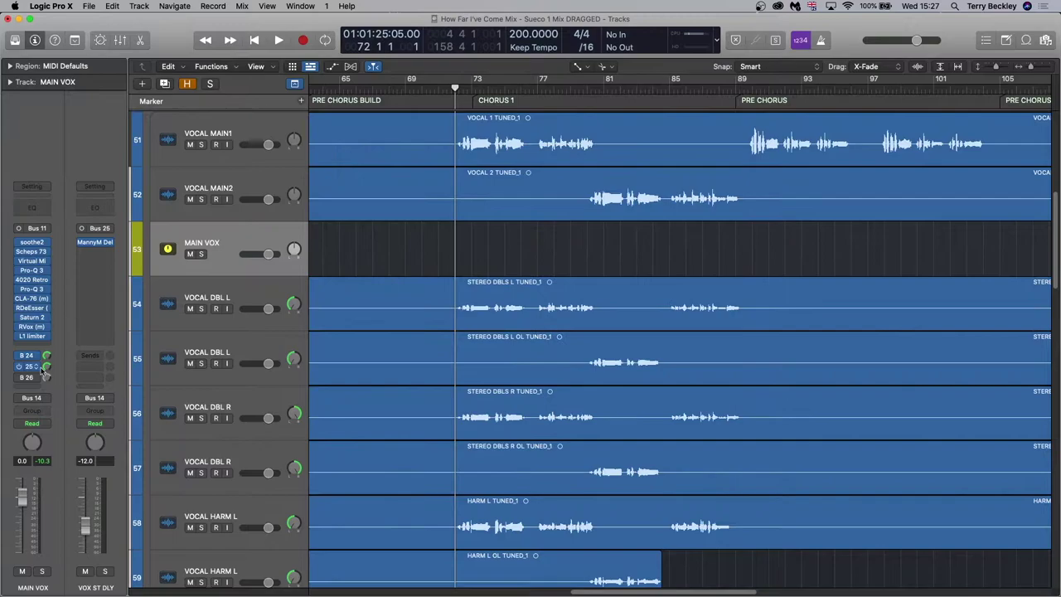
Step: Activate the Bus 26 send on MAIN VOX and review Auto-Tune Pro and ValhallaRoom on the VOX VERB channel
click(25, 378)
click(68, 310)
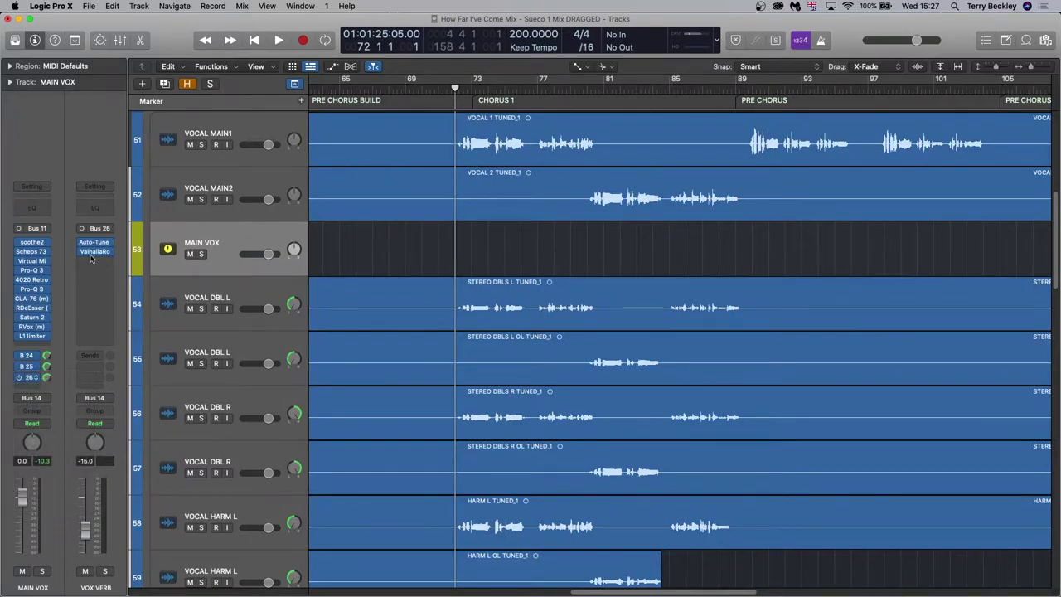
click(94, 246)
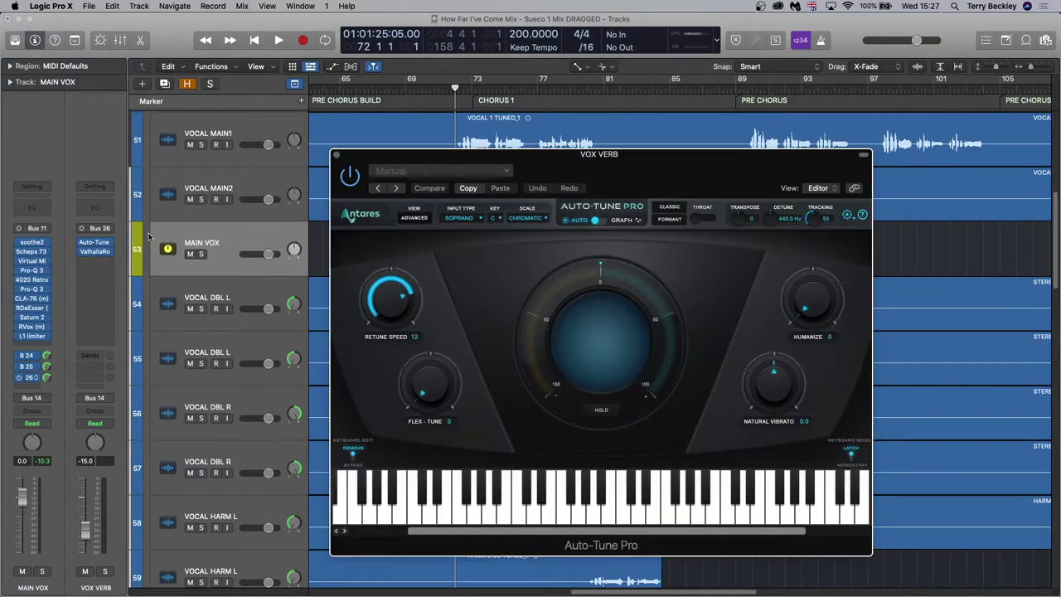
click(336, 155)
click(95, 251)
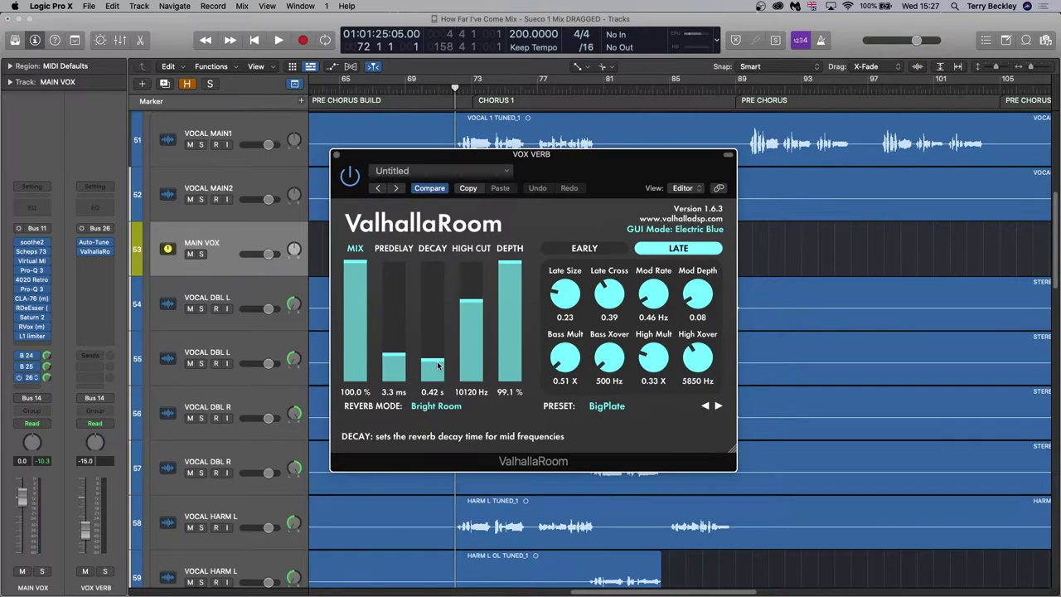
click(336, 156)
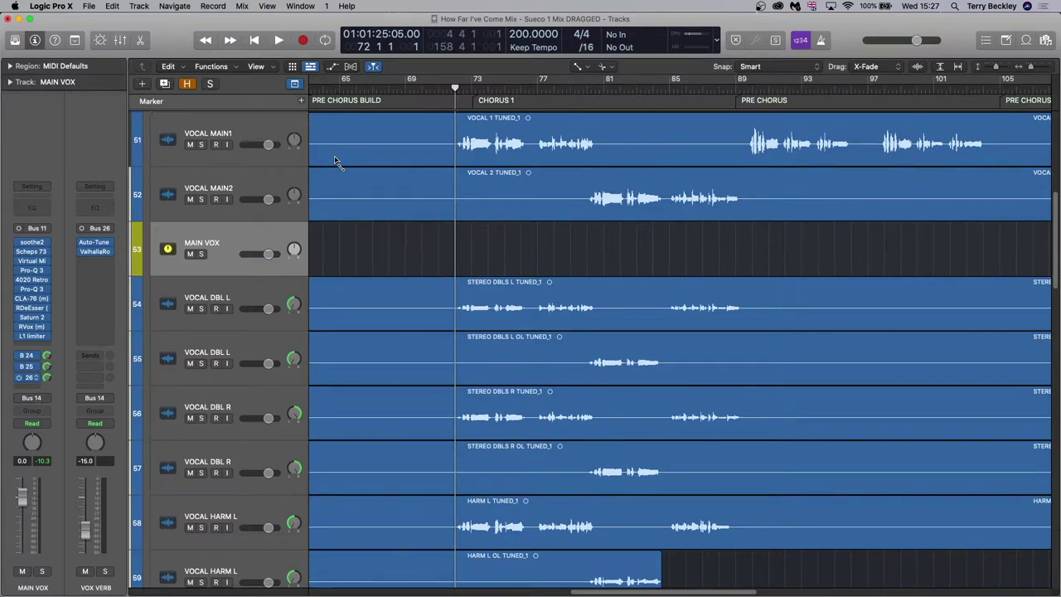
Step: Solo MAIN VOX and compare the start of CHORUS 1 with its soothe2 bypassed and active
key(v)
key(s)
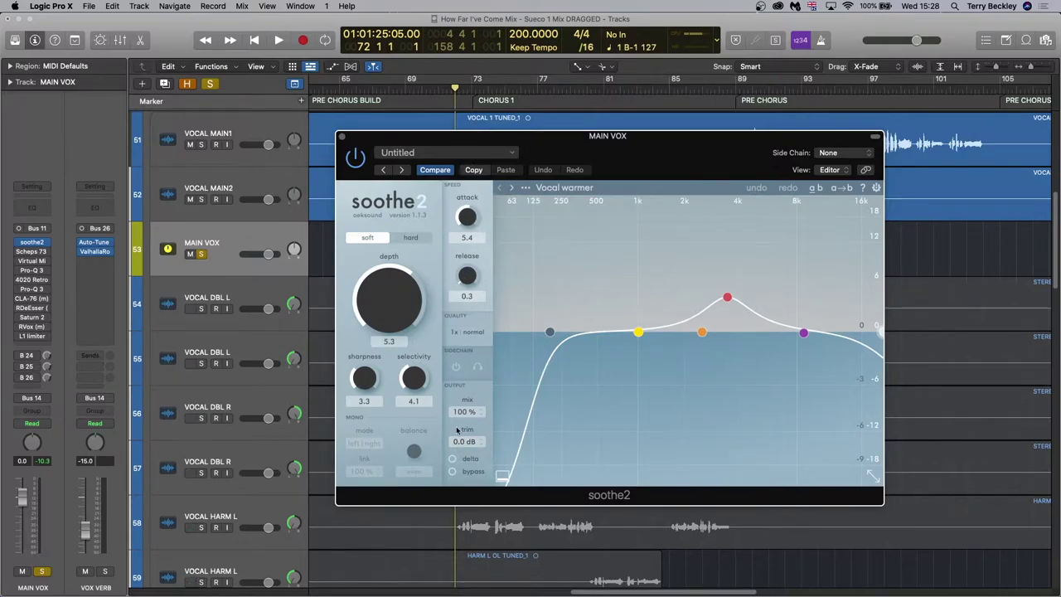
click(452, 472)
key(space)
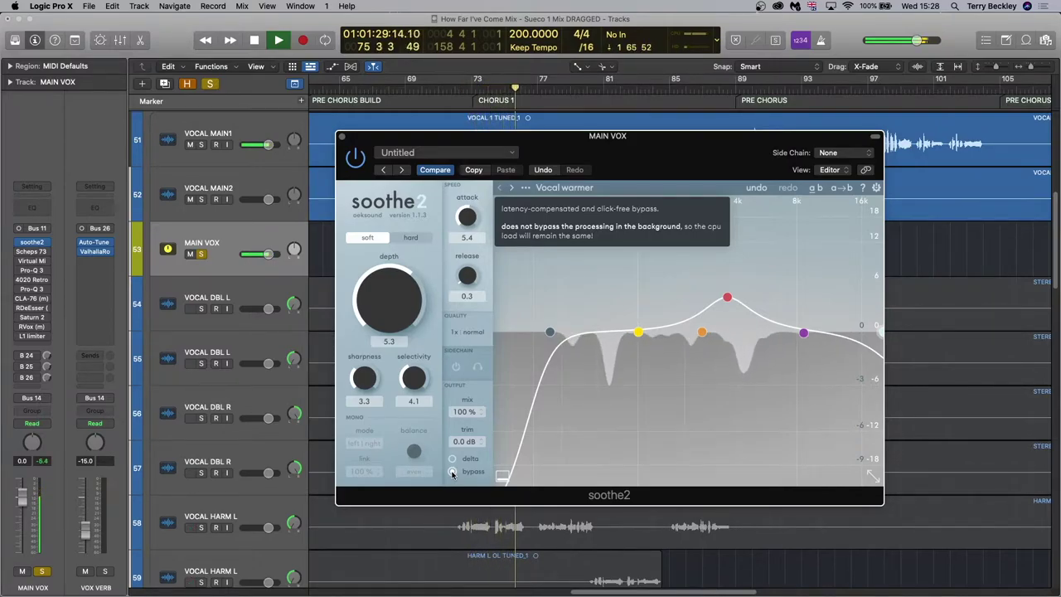
key(space)
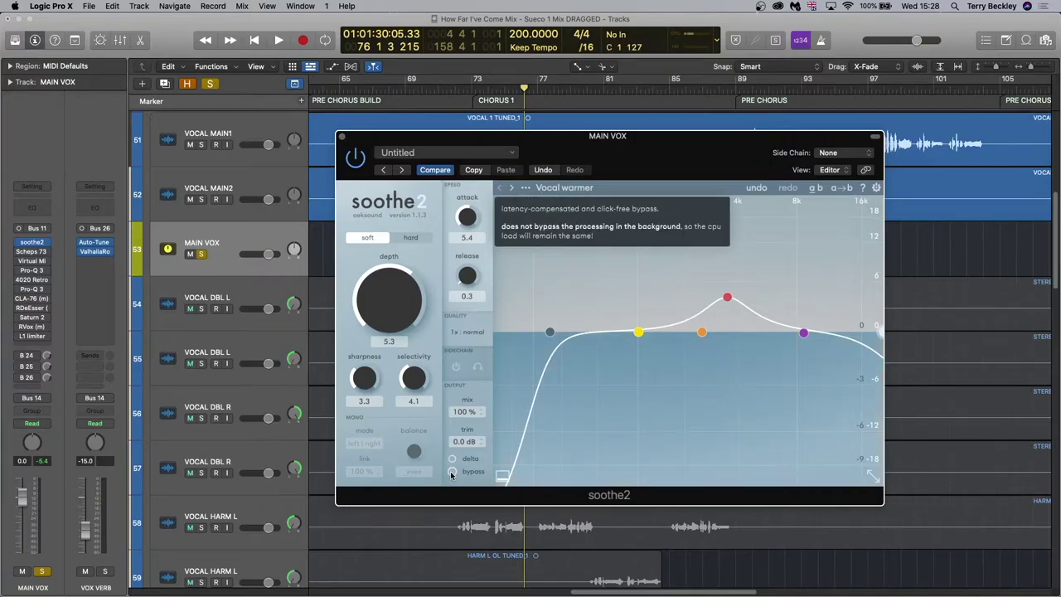
key(space)
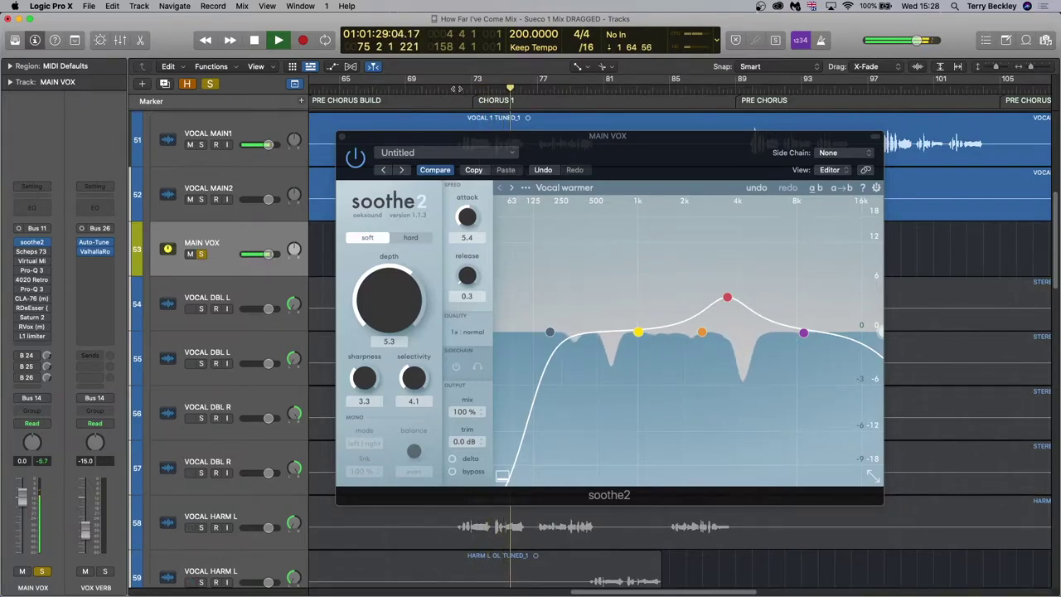
key(space)
key(v)
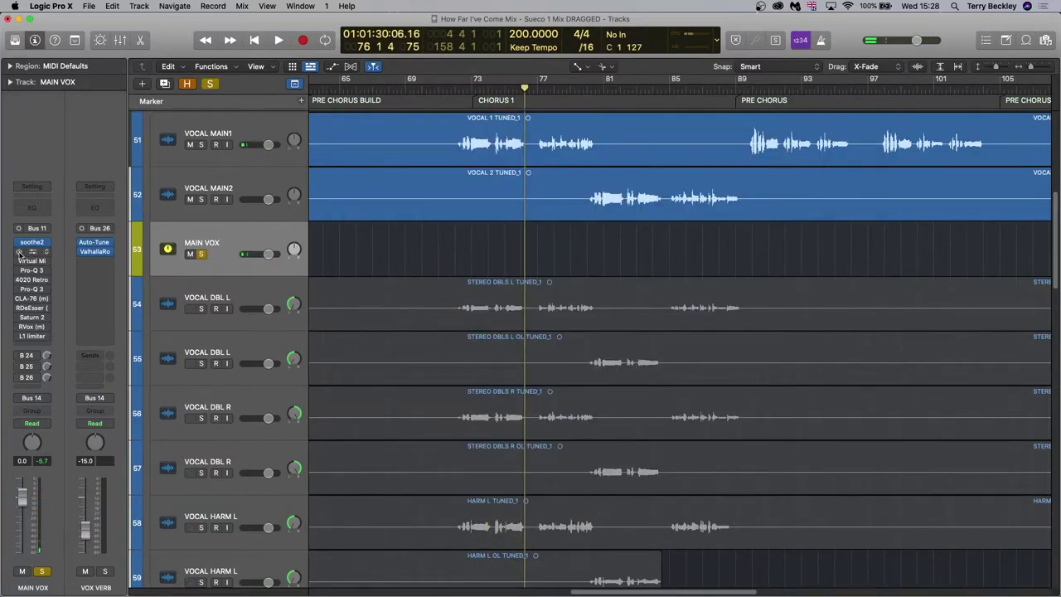
Step: Enable Scheps 73 on MAIN VOX and compare the CHORUS 1 vocal with the plug-in off and on
click(30, 251)
click(455, 88)
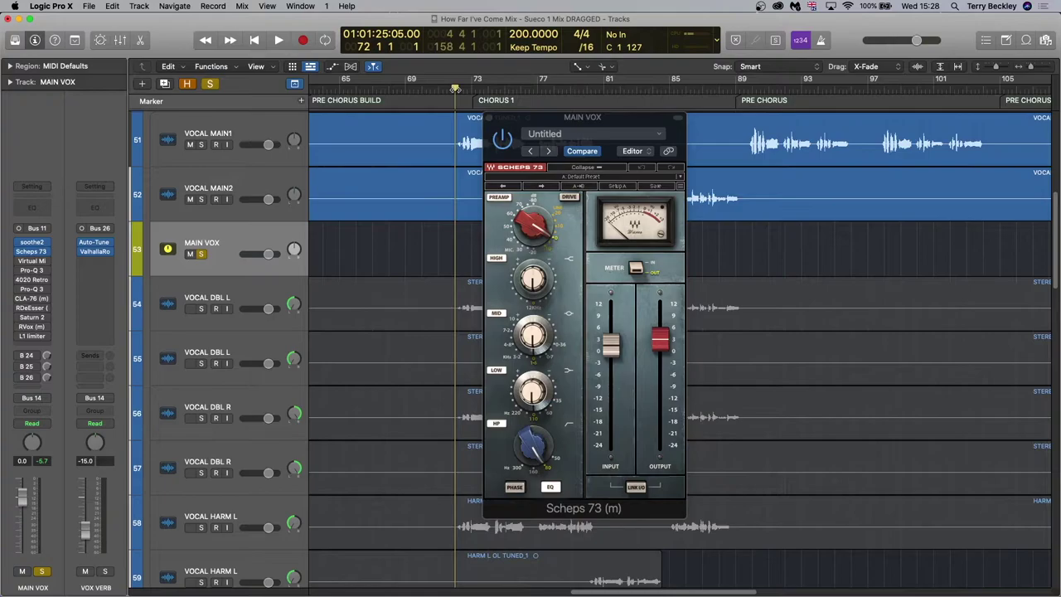
click(611, 346)
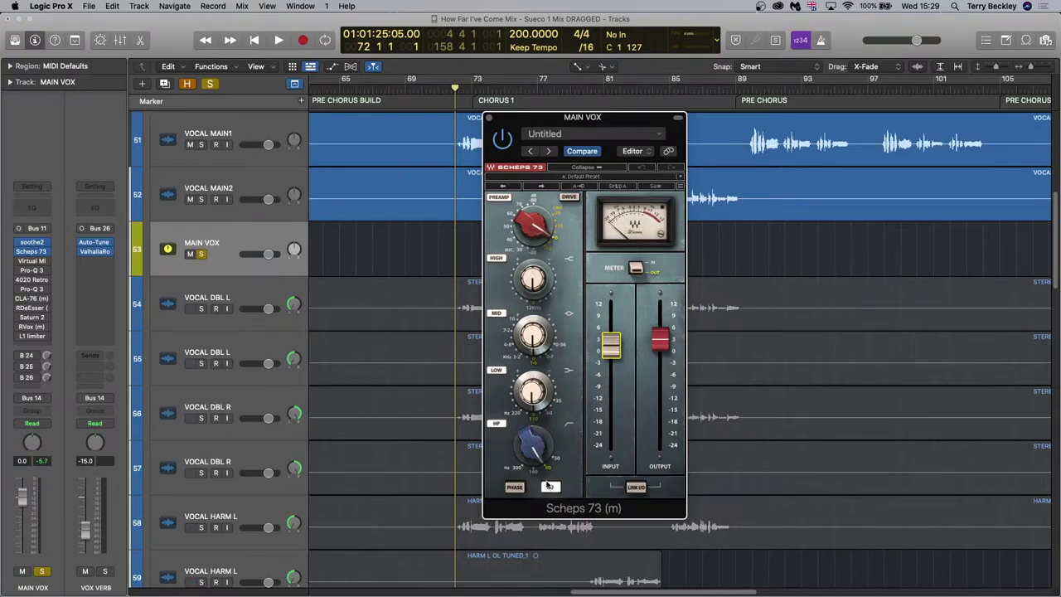
click(502, 139)
key(space)
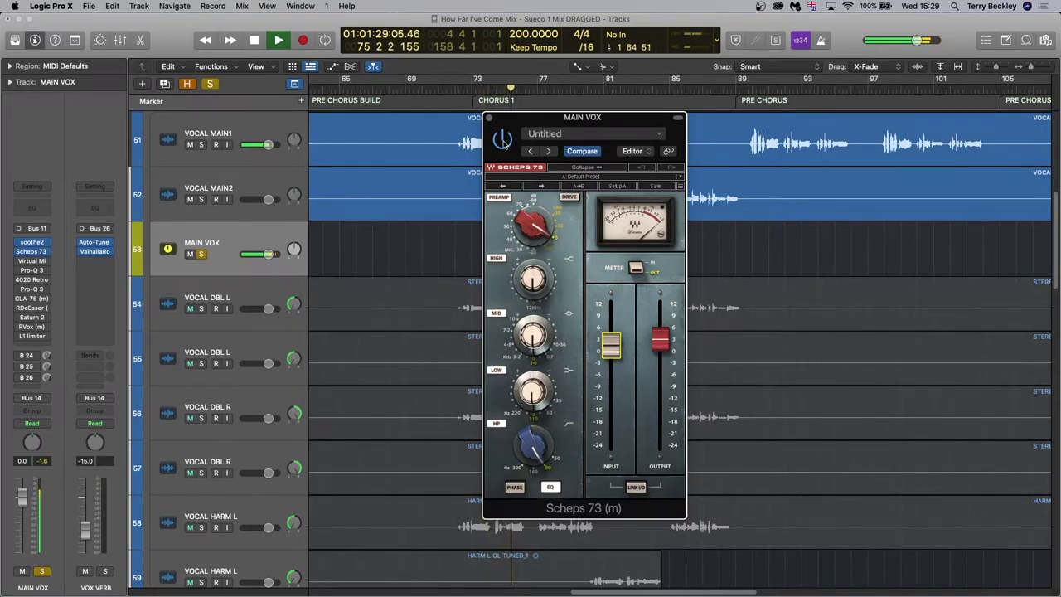
key(space)
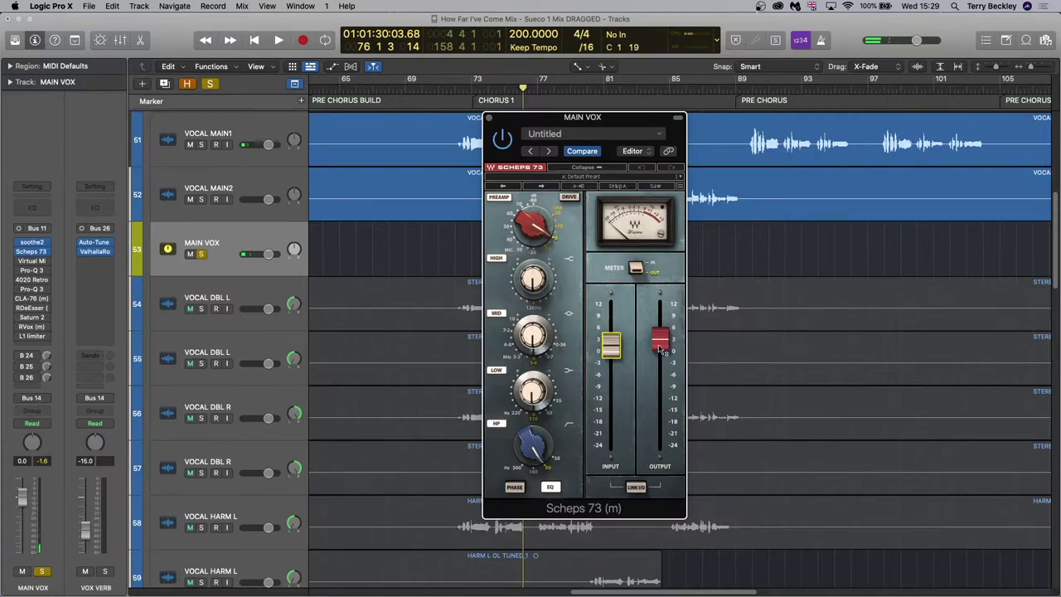
mouse_move(661, 348)
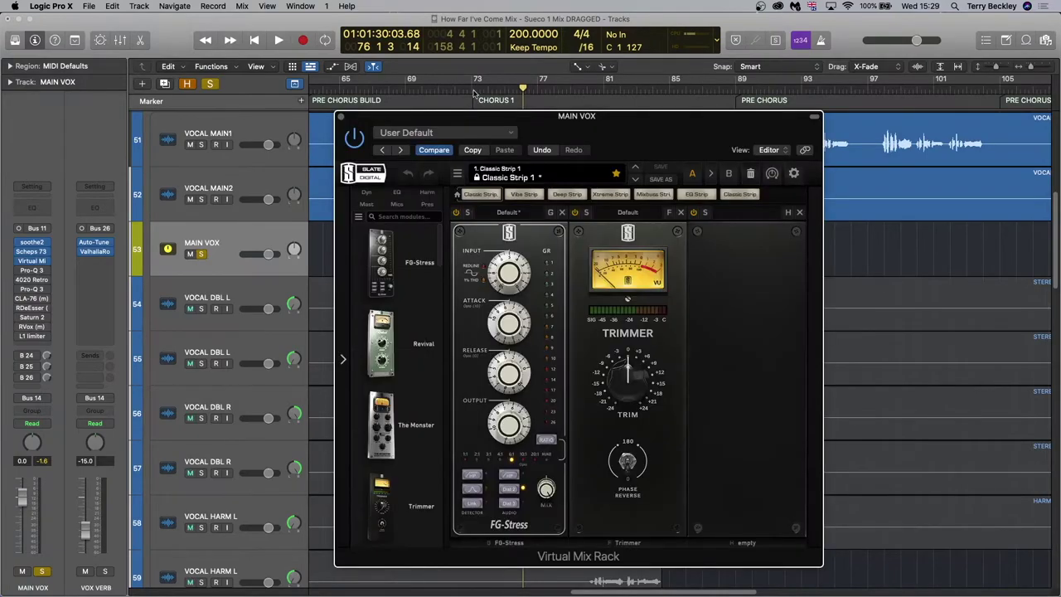
Step: Play the vocal from just before CHORUS 1 and compare it with the FG-Stress module of Virtual Mix Rack off and on
click(472, 89)
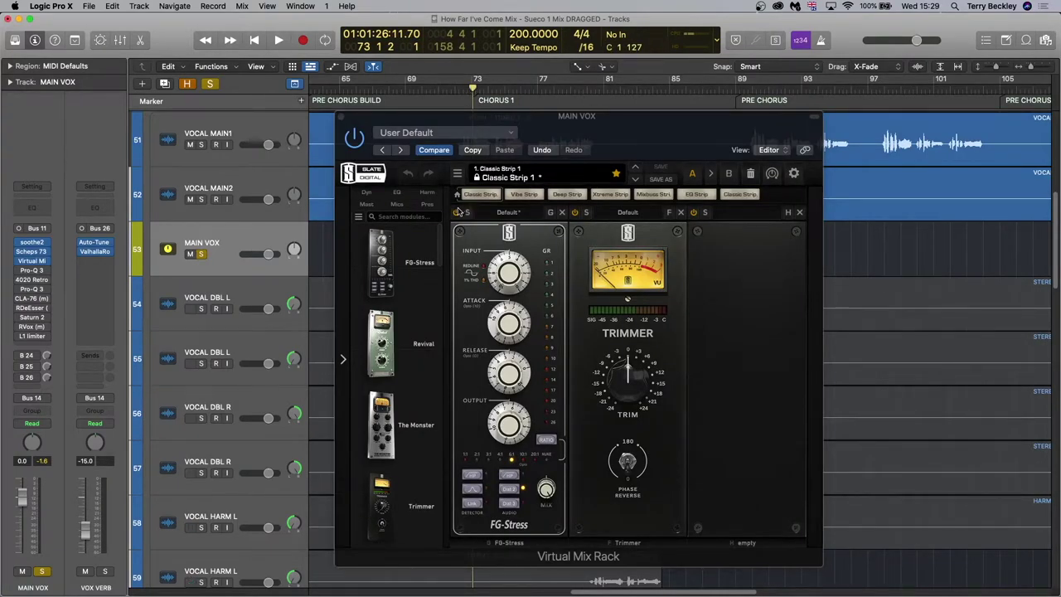
click(456, 89)
key(space)
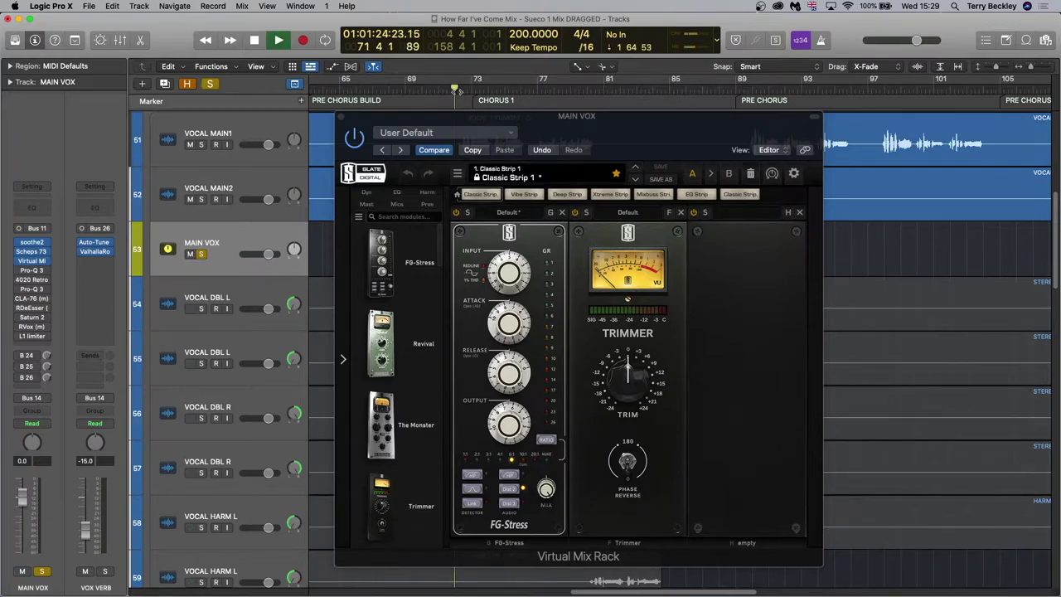
click(456, 213)
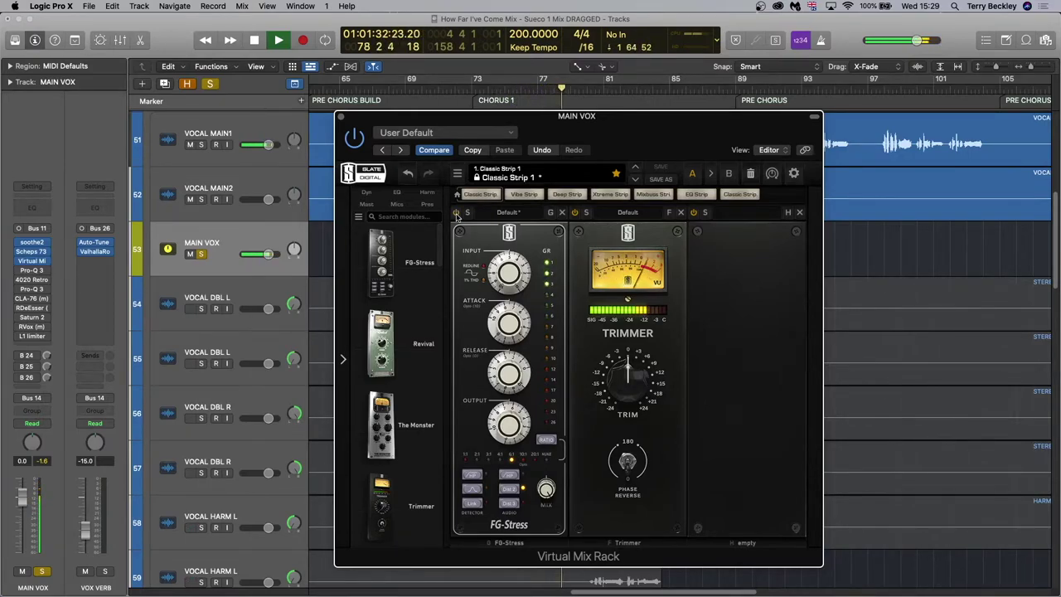
key(space)
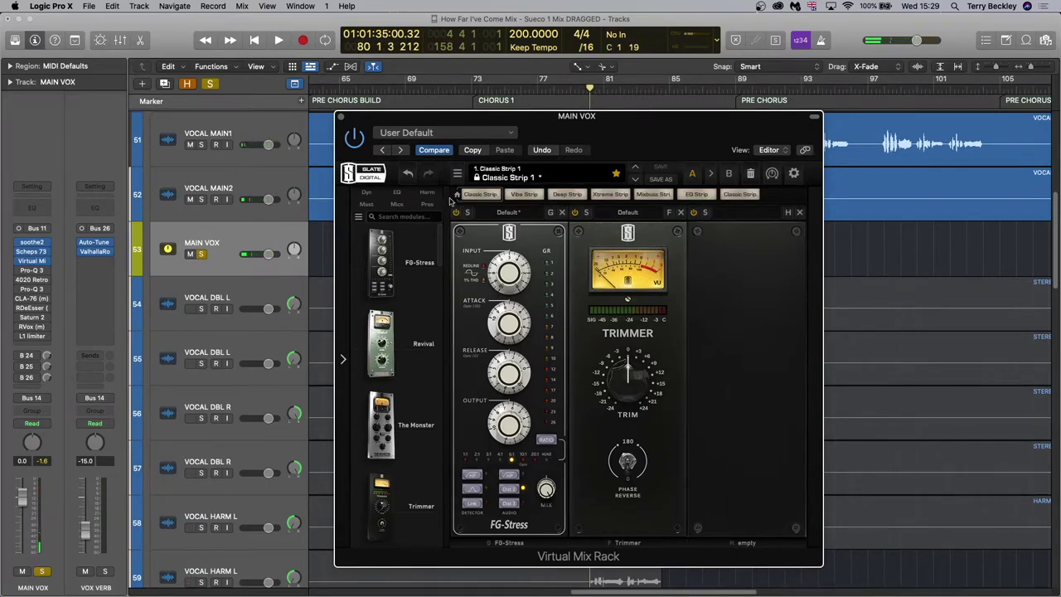
Step: Inspect the bands of the first Pro-Q 3 on MAIN VOX, enable it and start playback just before CHORUS 1
click(25, 270)
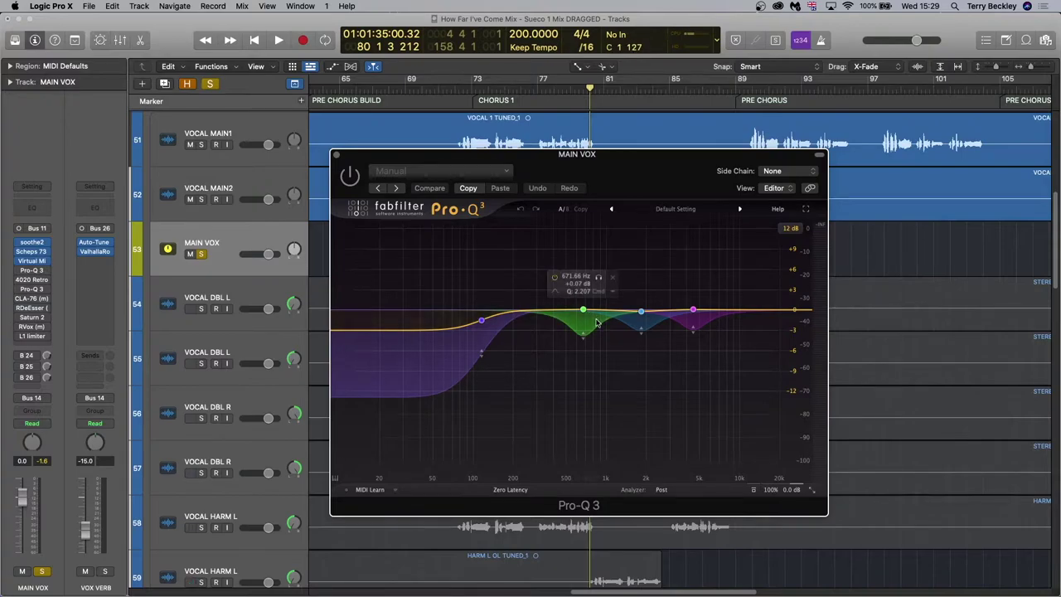
mouse_move(696, 319)
mouse_move(587, 345)
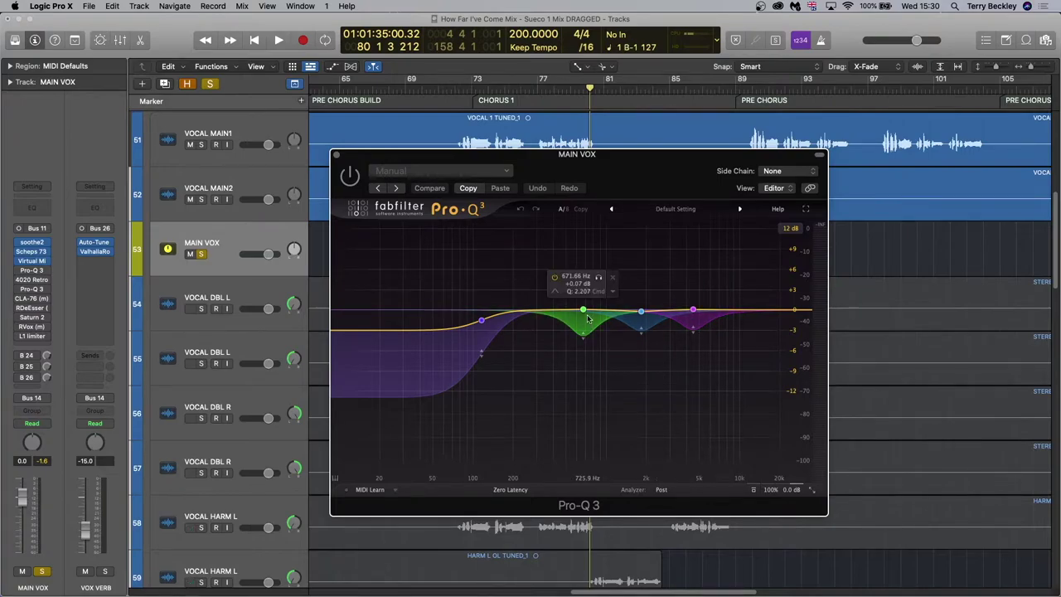
click(461, 79)
key(space)
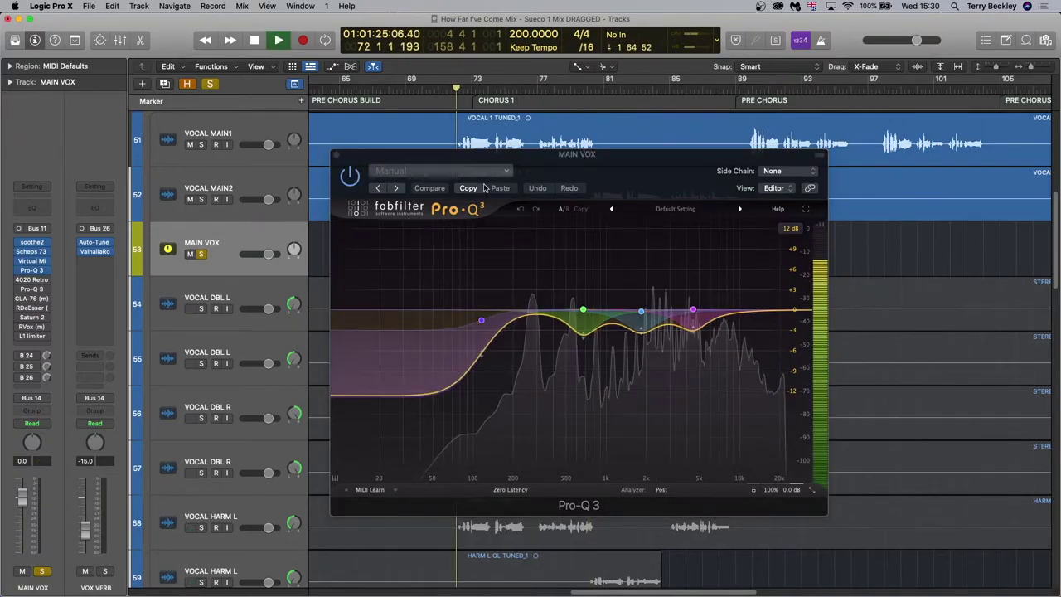
Step: Compare the playing vocal with the Pro-Q 3 global bypass on and off, ending with the EQ active
click(754, 491)
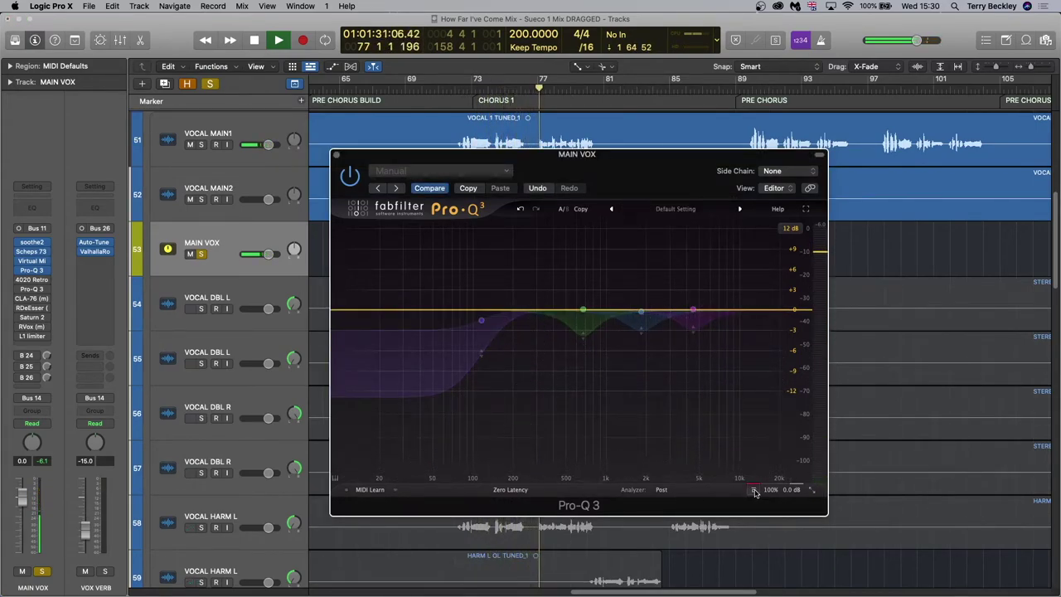
click(754, 491)
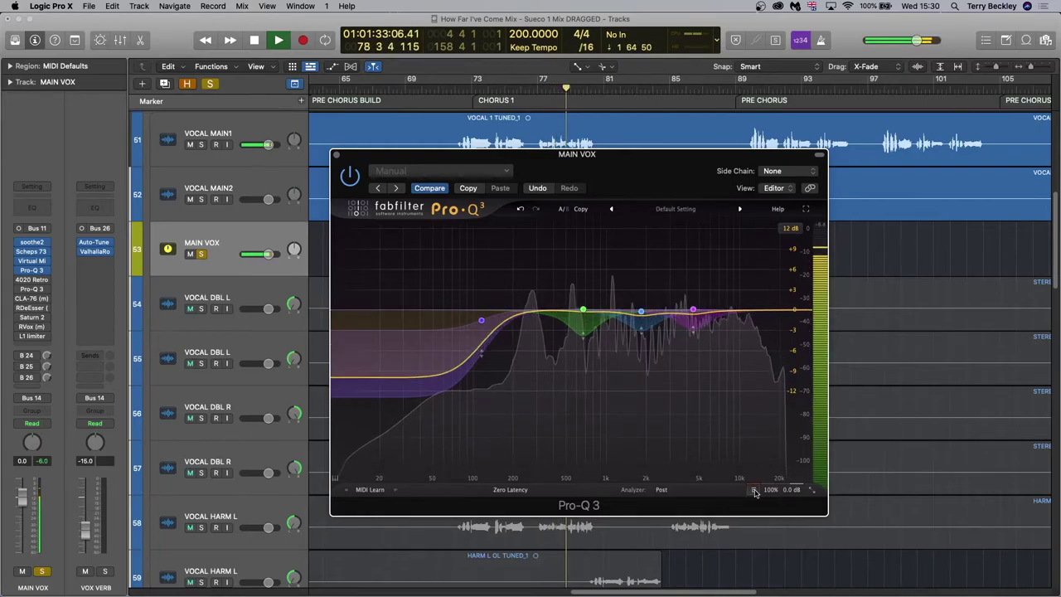
click(754, 492)
click(754, 491)
key(space)
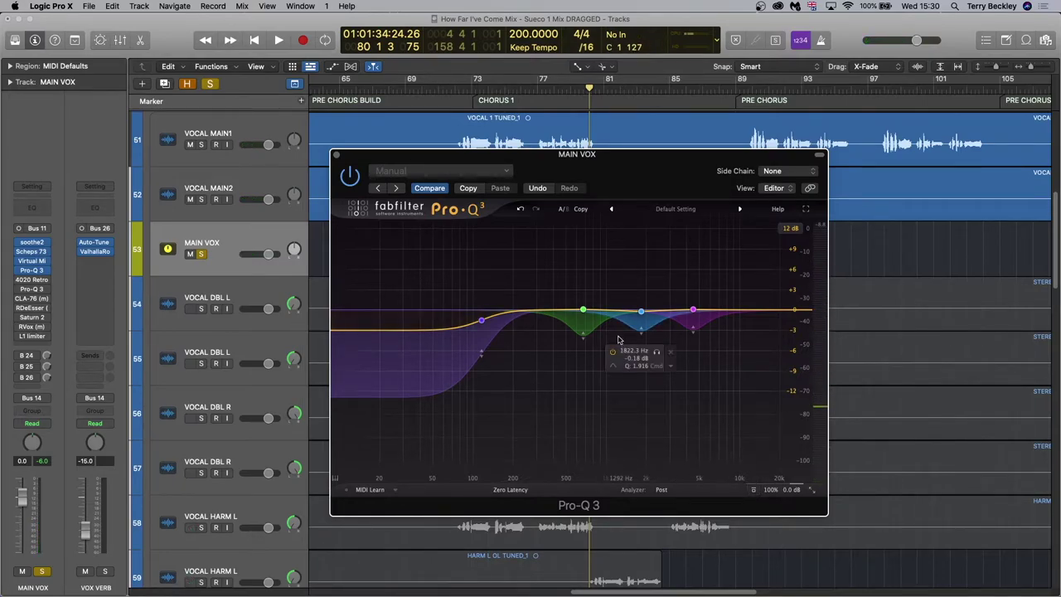
Step: Set a cycle over CHORUS 1 from bar 73 to 89, play it and listen to the 671.66 Hz Pro-Q 3 band alone
drag(477, 80, 741, 80)
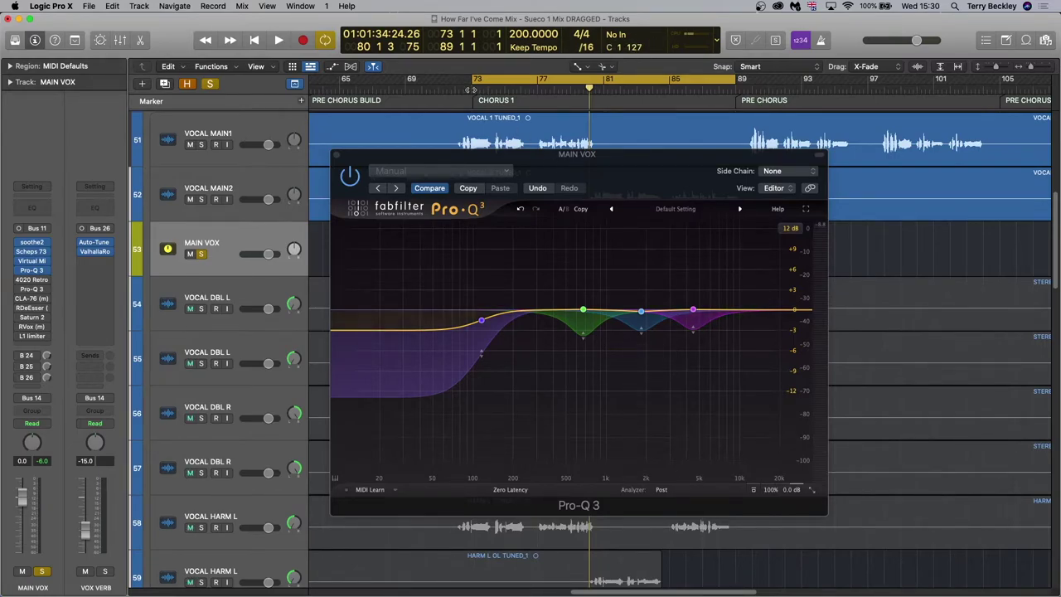
key(space)
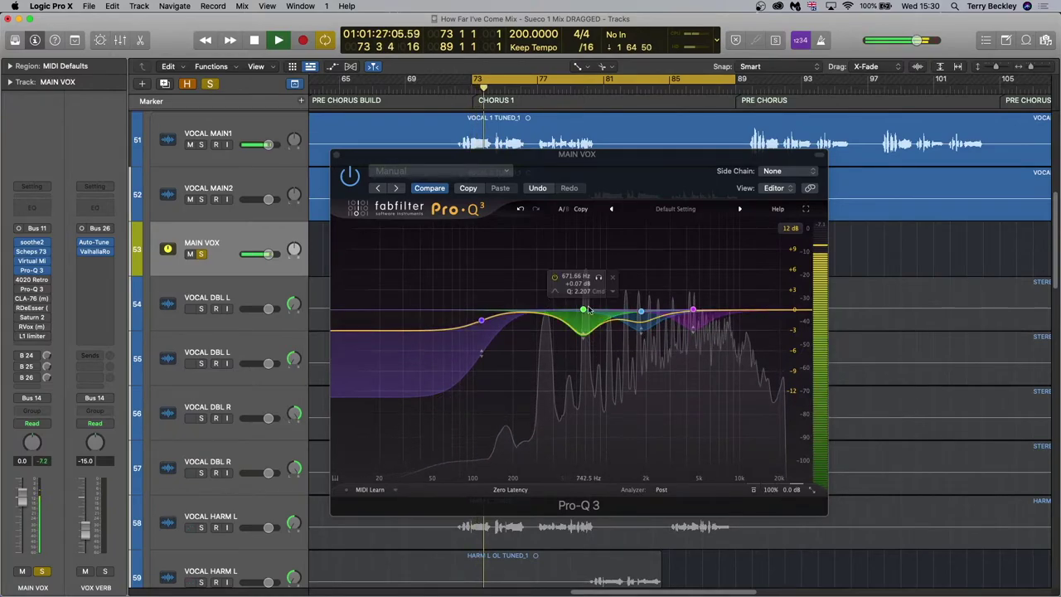
click(598, 278)
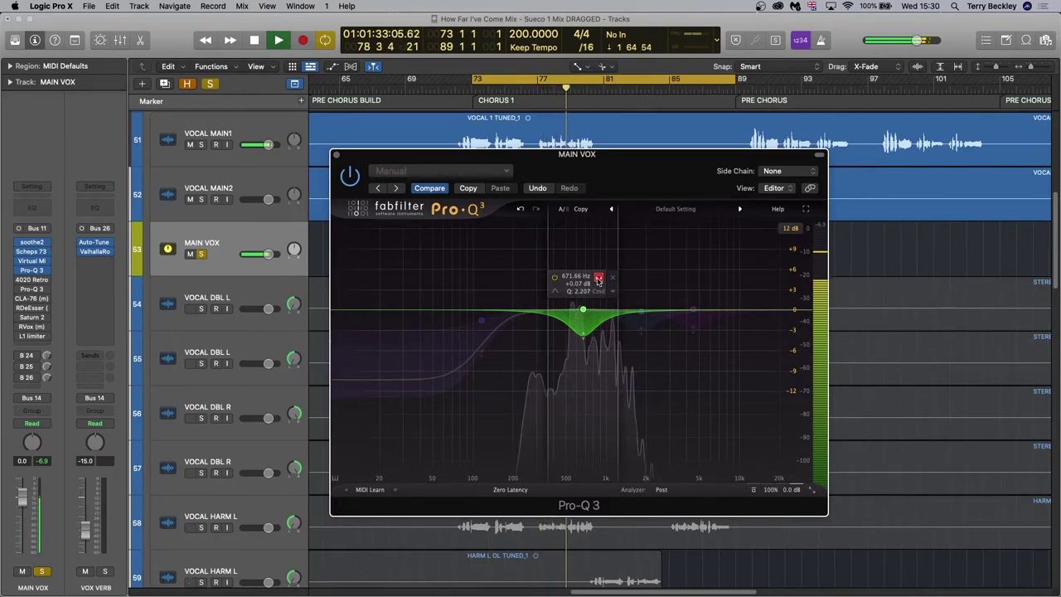
click(598, 280)
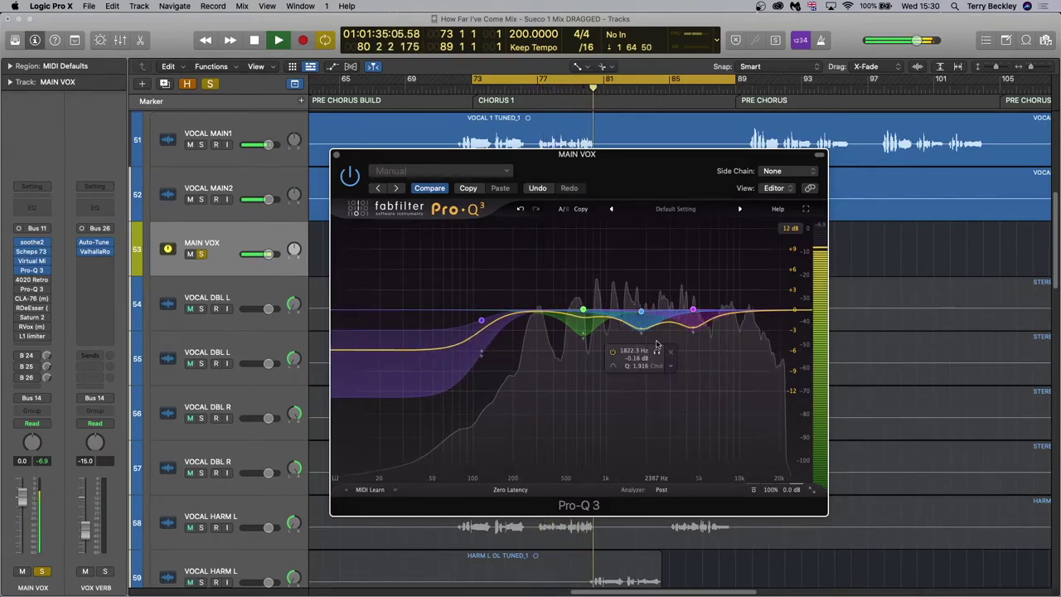
Step: Listen to the 1822.3 Hz and 4466.8 Hz Pro-Q 3 bands in isolation, finishing with playback stopped
click(656, 351)
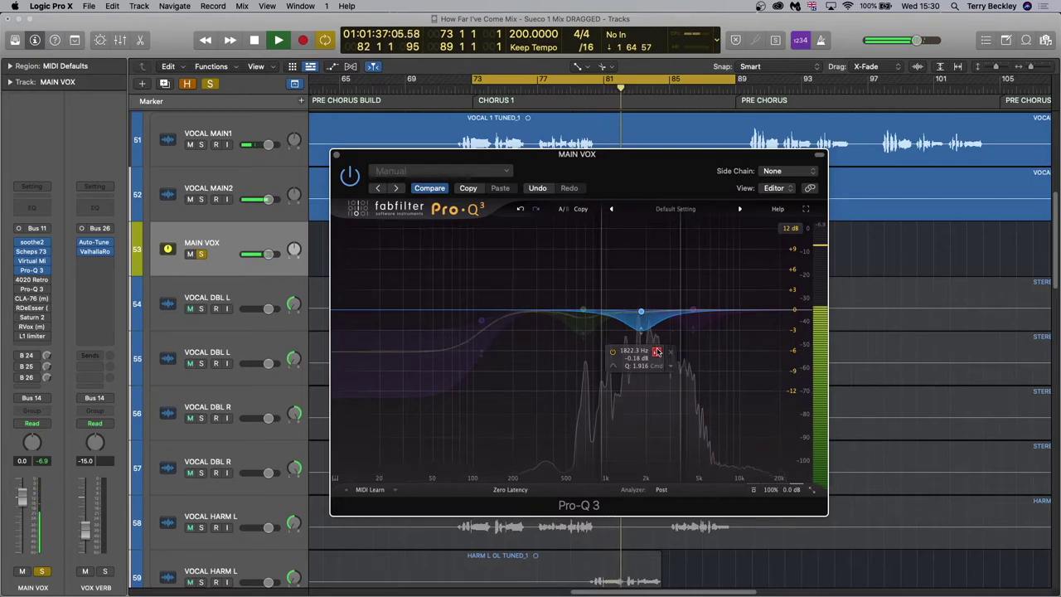
click(656, 351)
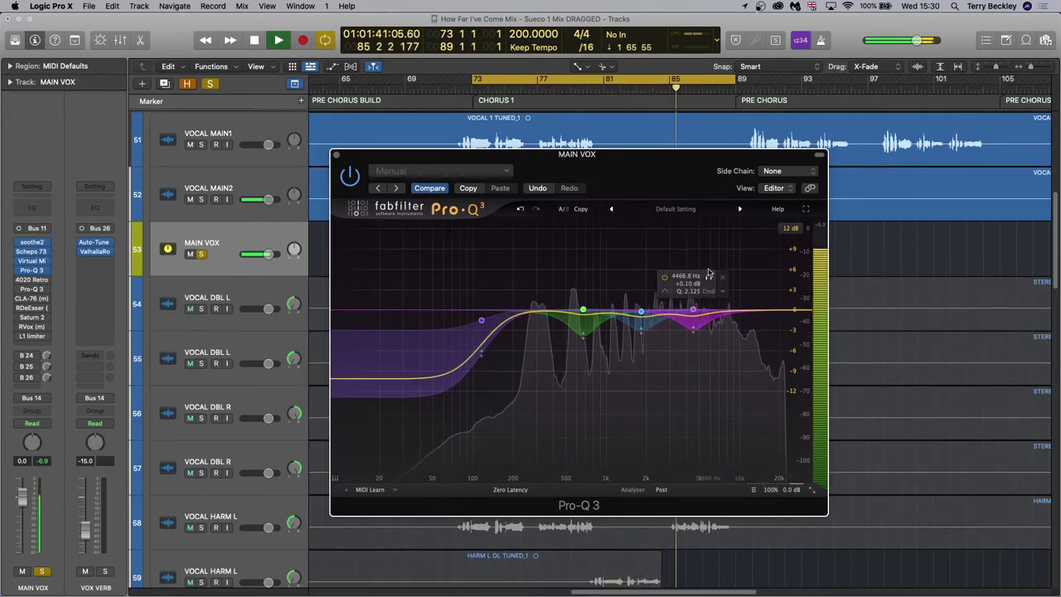
click(709, 277)
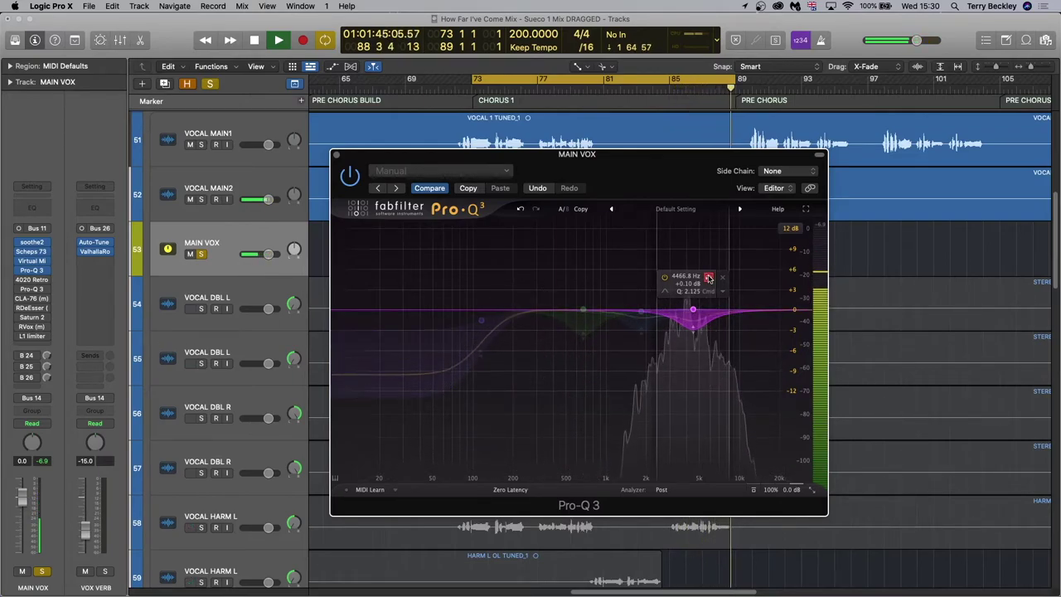
click(708, 277)
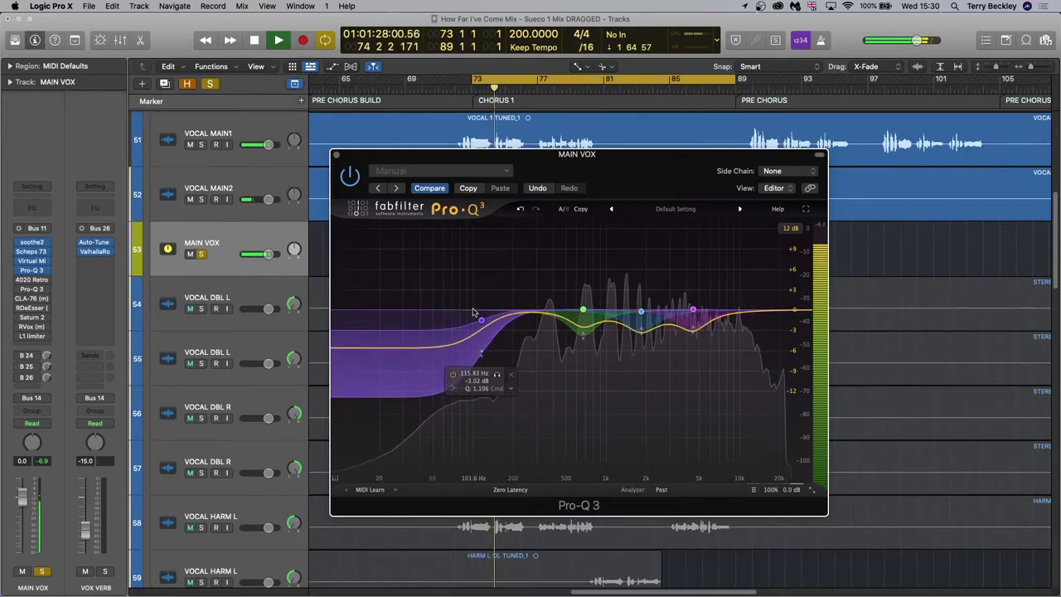
key(space)
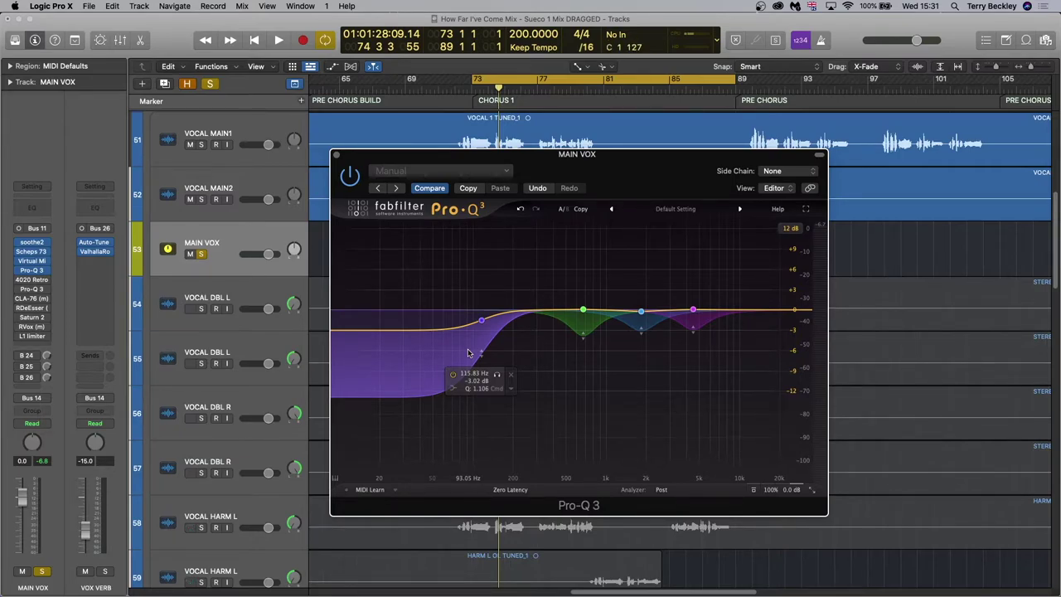
Step: Open and enable the 4020 Retro EQ on MAIN VOX, play CHORUS 1 and compare its EQ section off and on
click(31, 279)
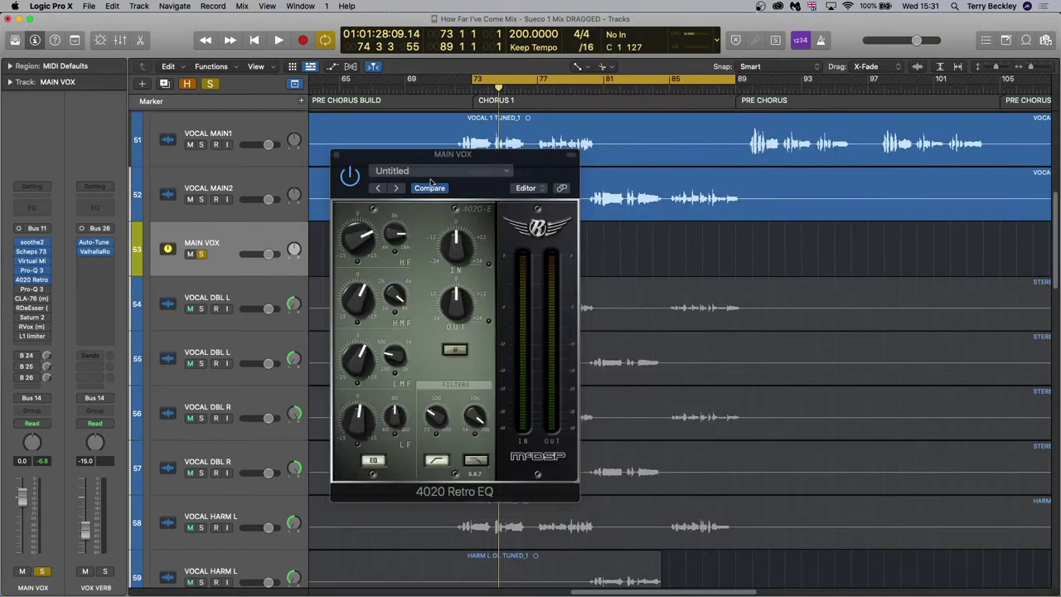
drag(450, 163, 596, 165)
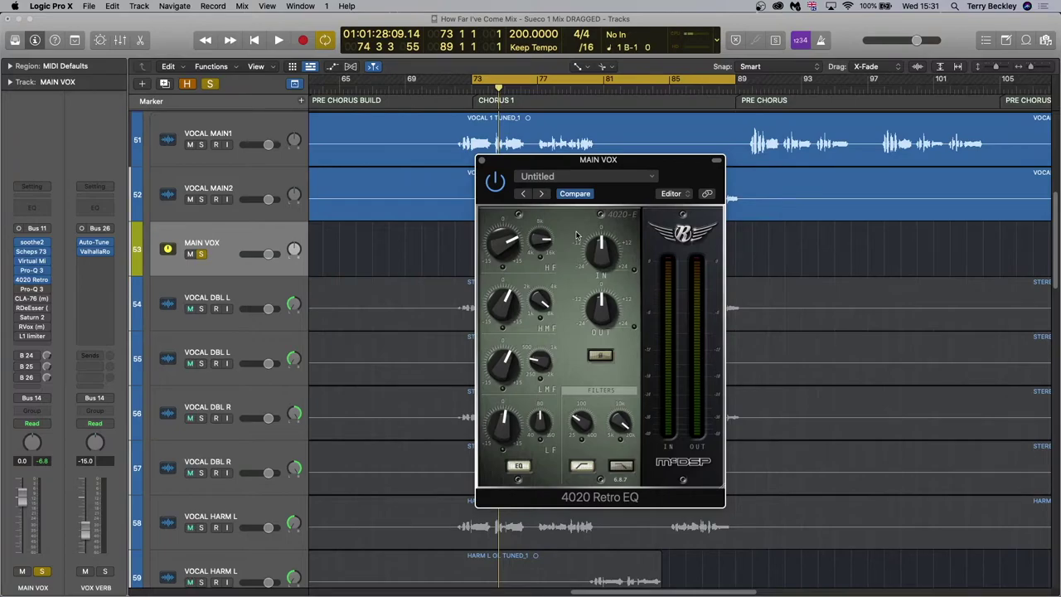
drag(614, 166, 559, 163)
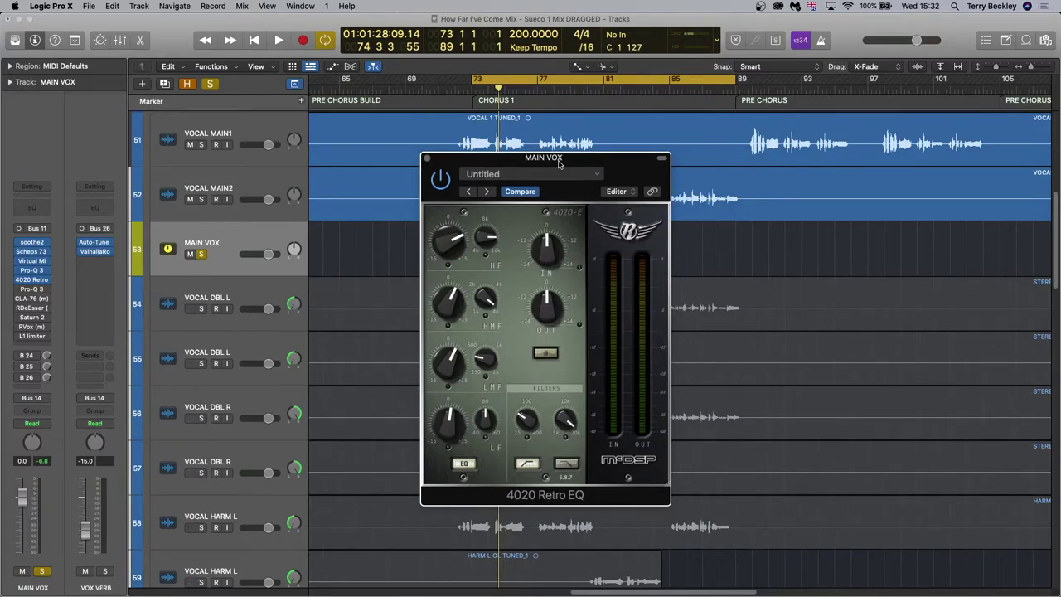
key(space)
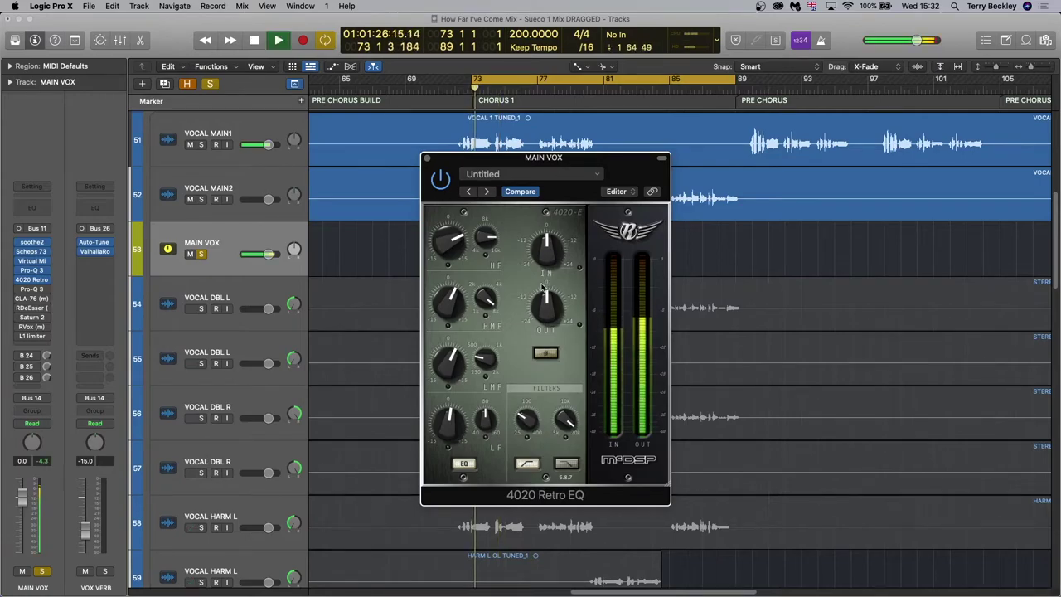
click(463, 464)
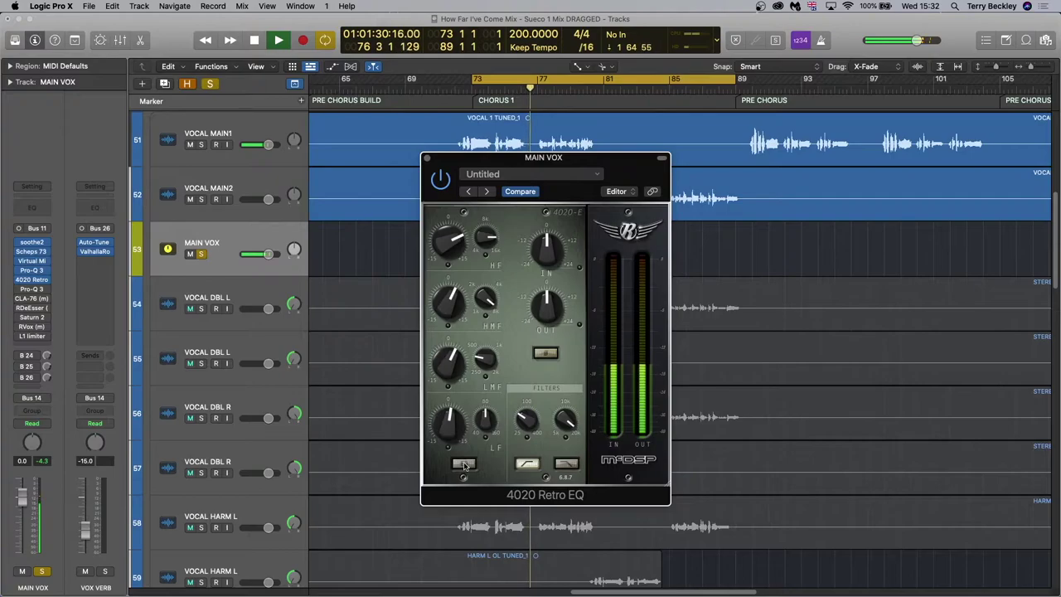
click(463, 464)
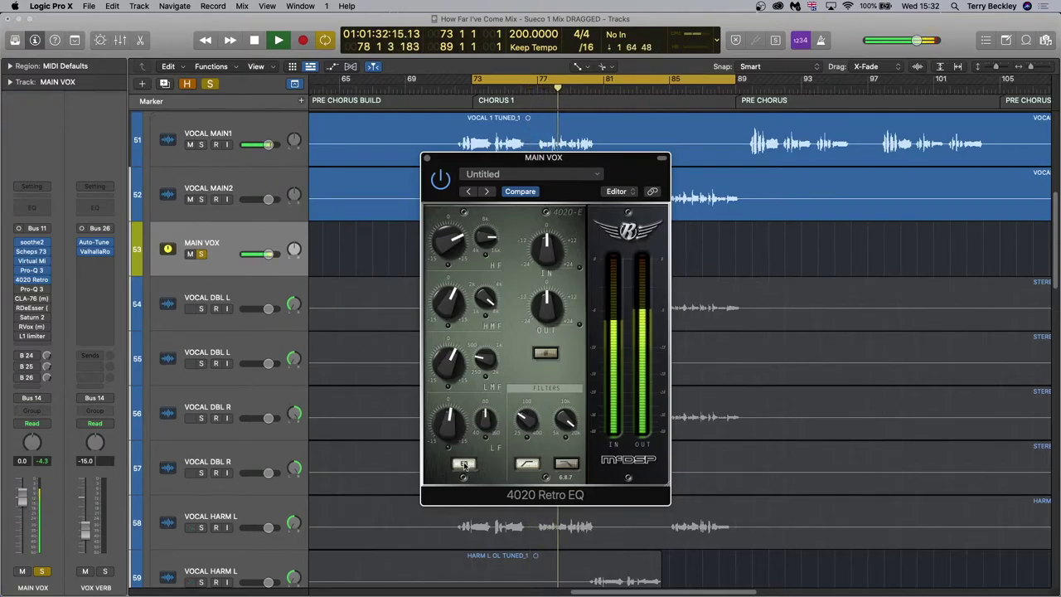
key(space)
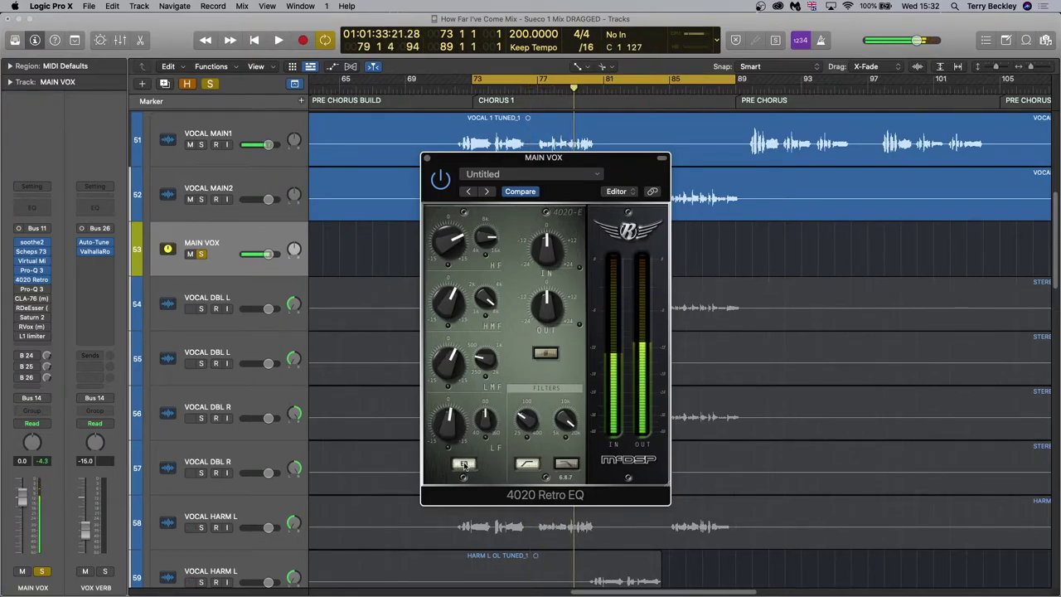
Step: Open and enable the second Pro-Q 3 on MAIN VOX and inspect its bands
click(32, 280)
click(32, 288)
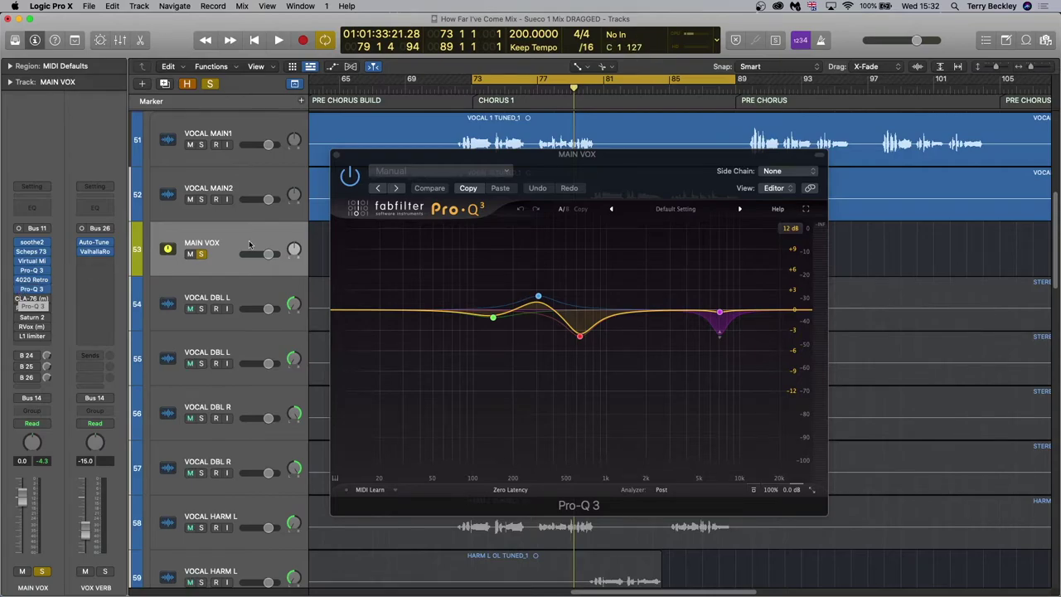
mouse_move(494, 320)
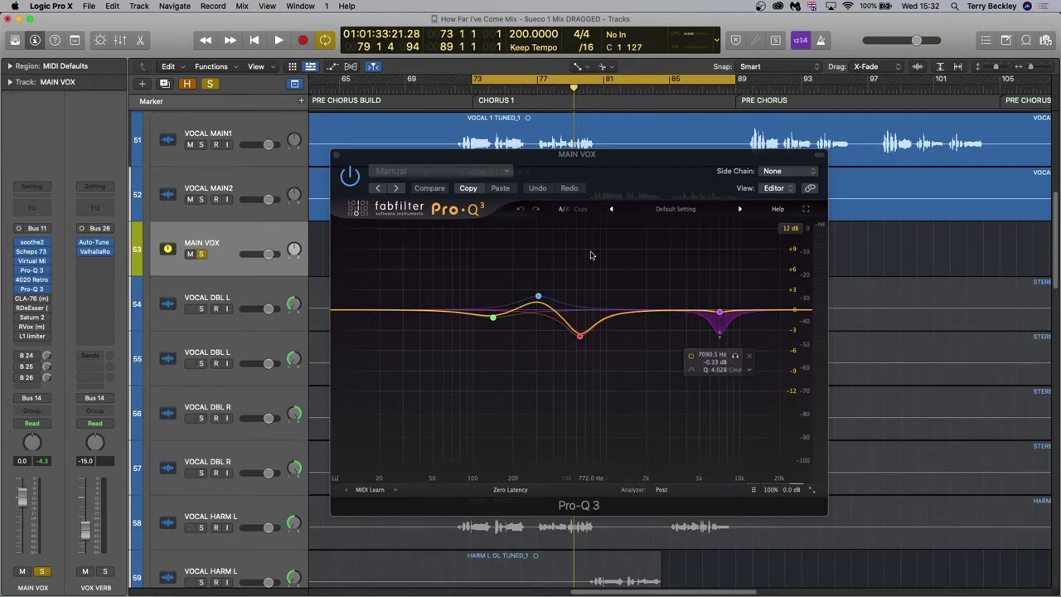
Step: Play CHORUS 1 and compare the vocal with the second Pro-Q 3's global bypass on and off, ending with the EQ active
key(space)
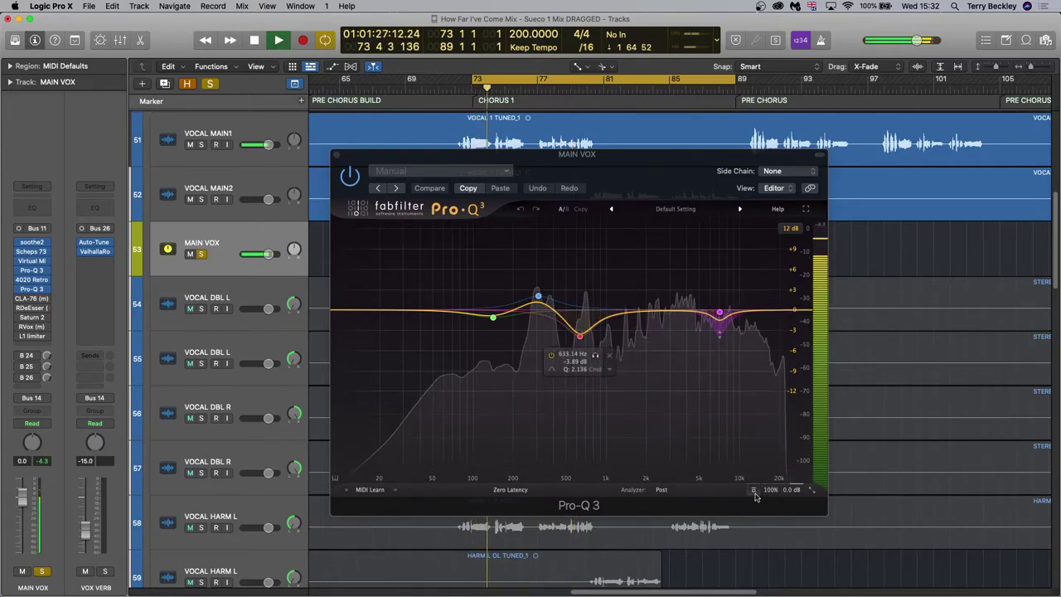
click(753, 490)
click(753, 490)
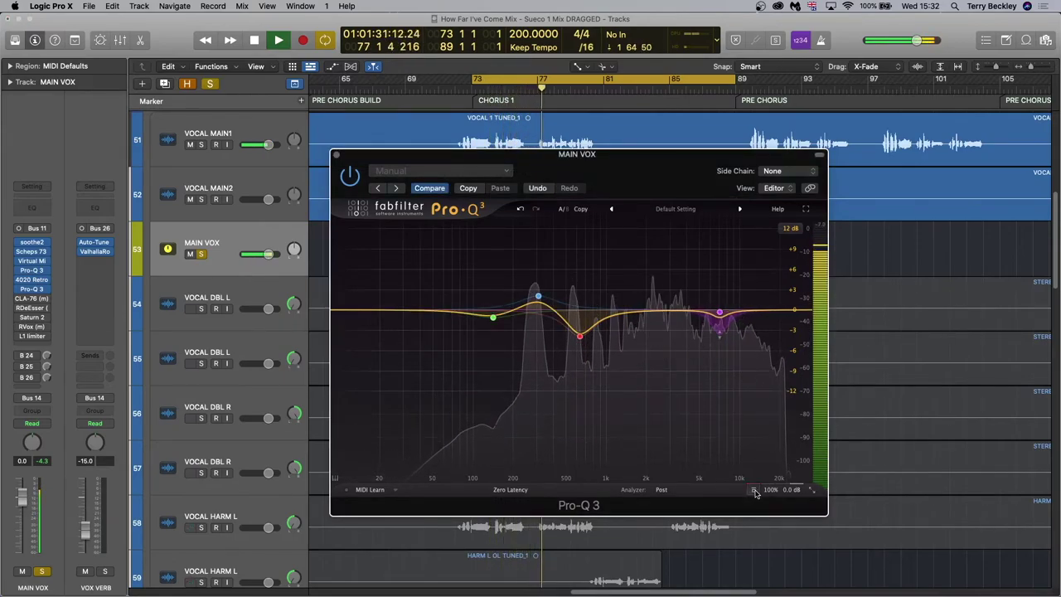
click(753, 490)
click(753, 490)
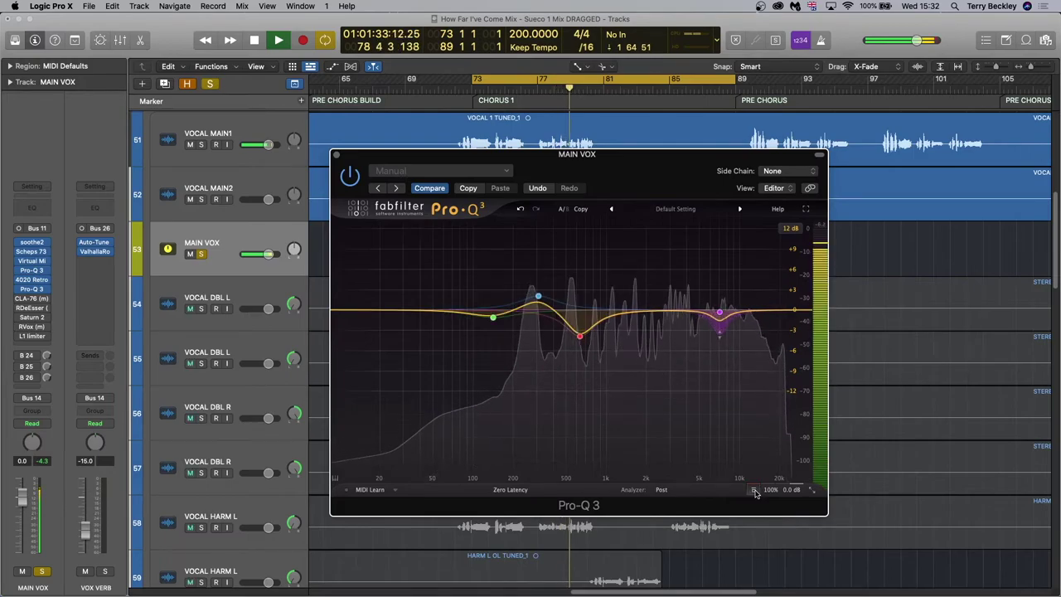
key(space)
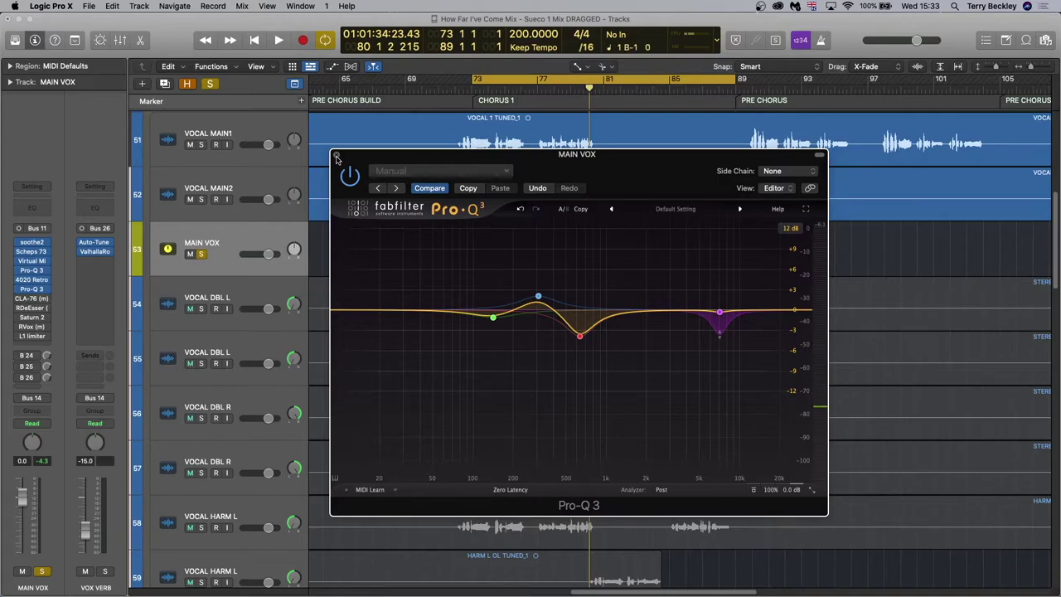
Step: Open the CLA-76 on MAIN VOX and audition it bypassed and active over CHORUS 1, leaving the compressor enabled
click(335, 156)
click(32, 299)
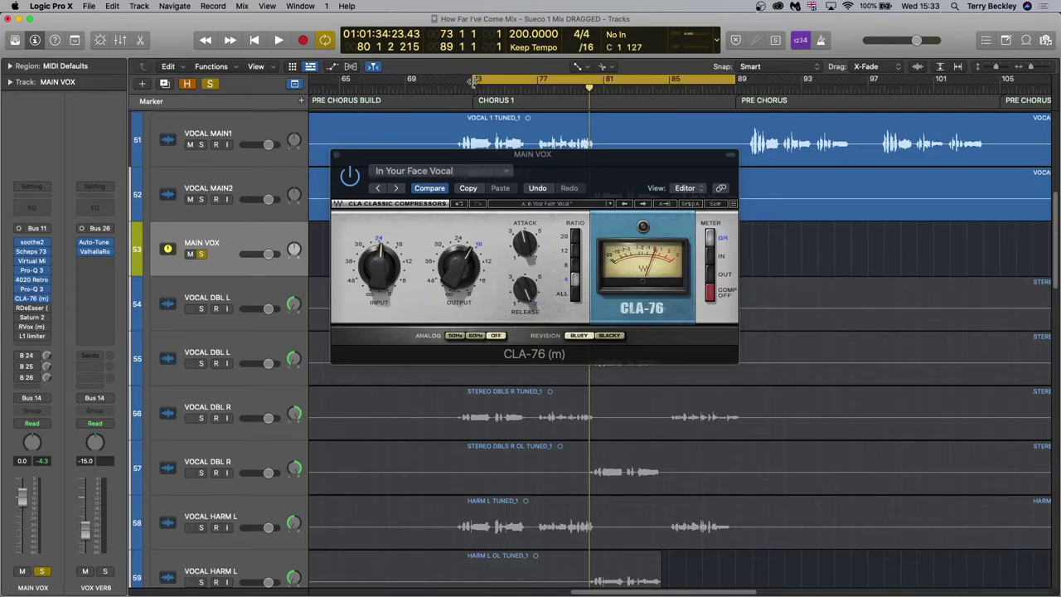
key(space)
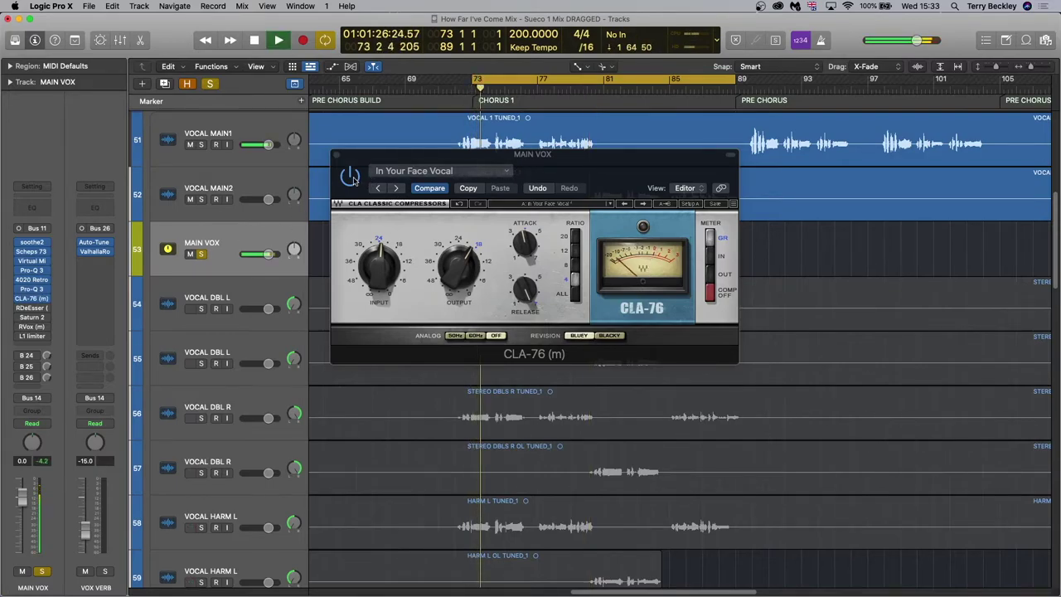
click(350, 178)
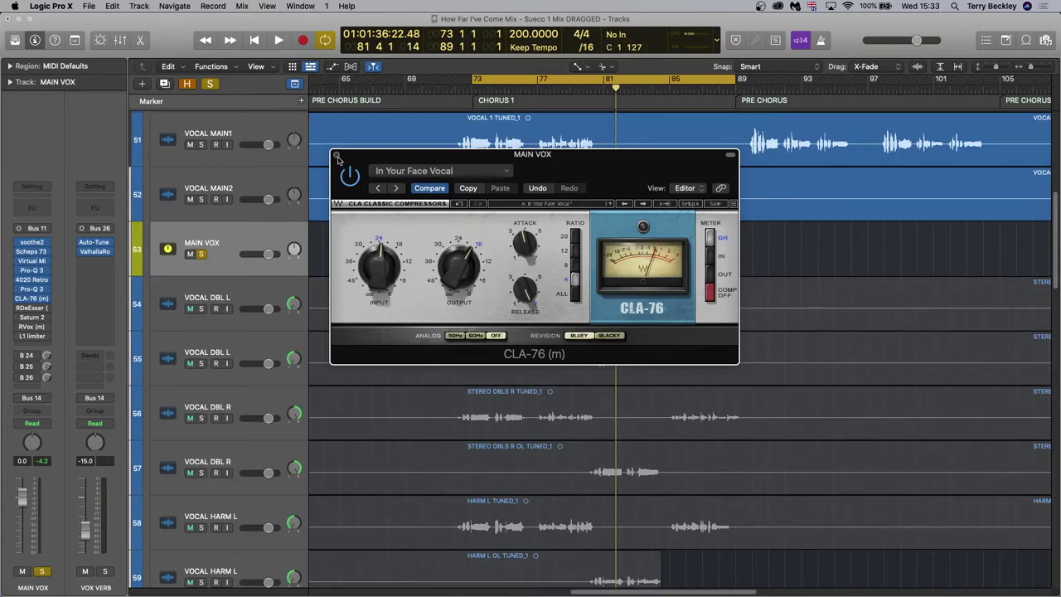
Step: Open and enable the RDeEsser on MAIN VOX and listen to its effect on the CHORUS 1 vocal
click(337, 156)
click(31, 308)
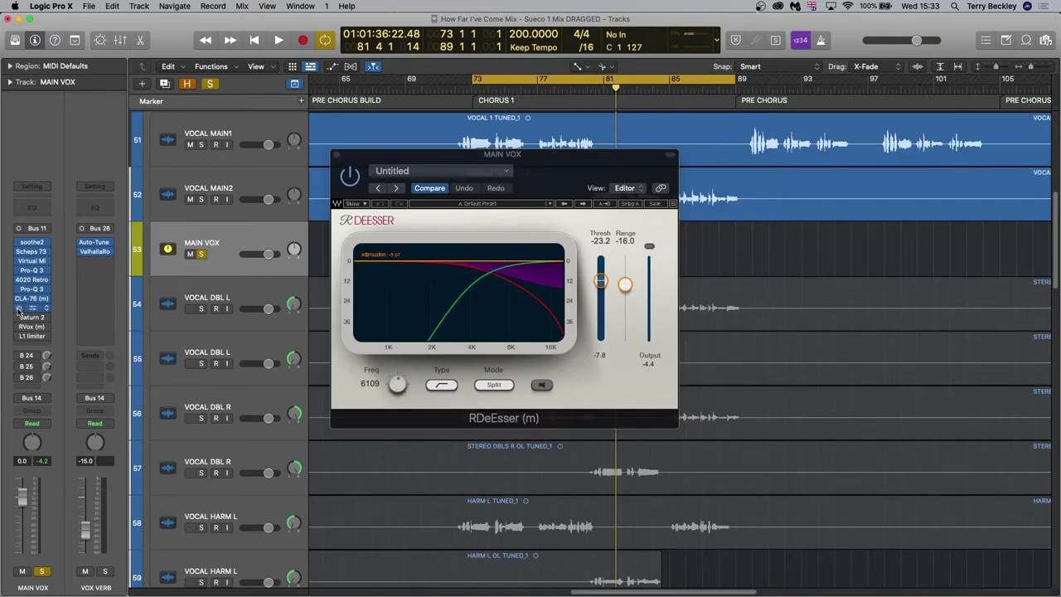
key(space)
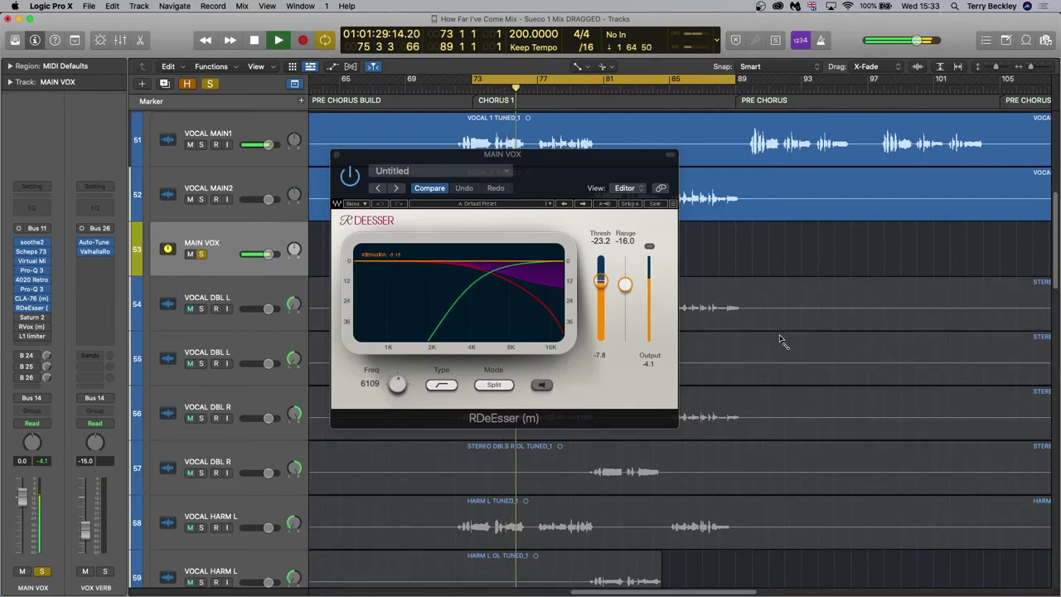
key(space)
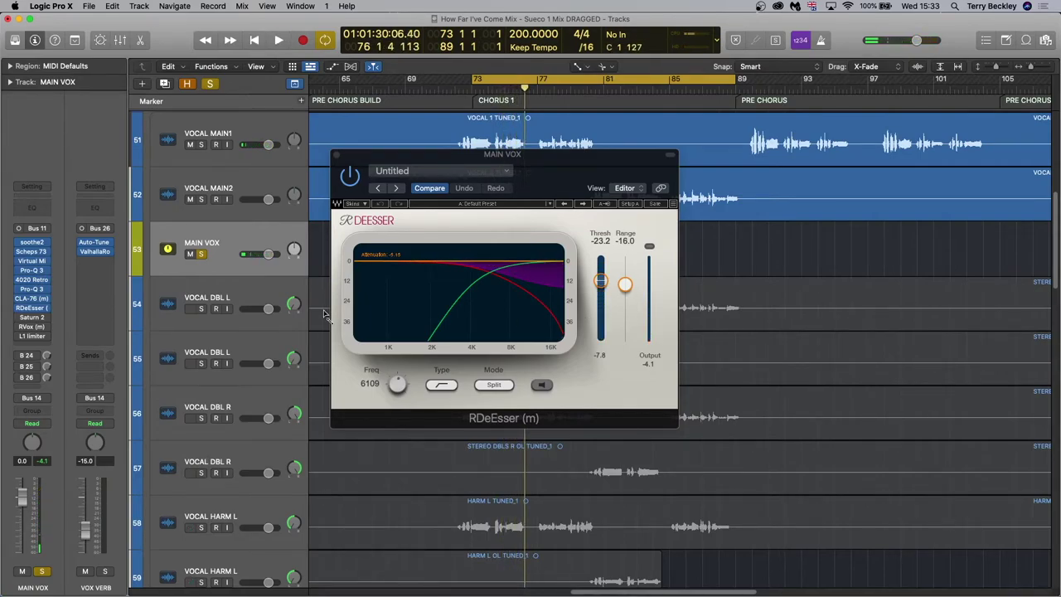
Step: Reopen the second Pro-Q 3 on MAIN VOX, inspect its 7090.5 Hz band and close the EQ
click(31, 288)
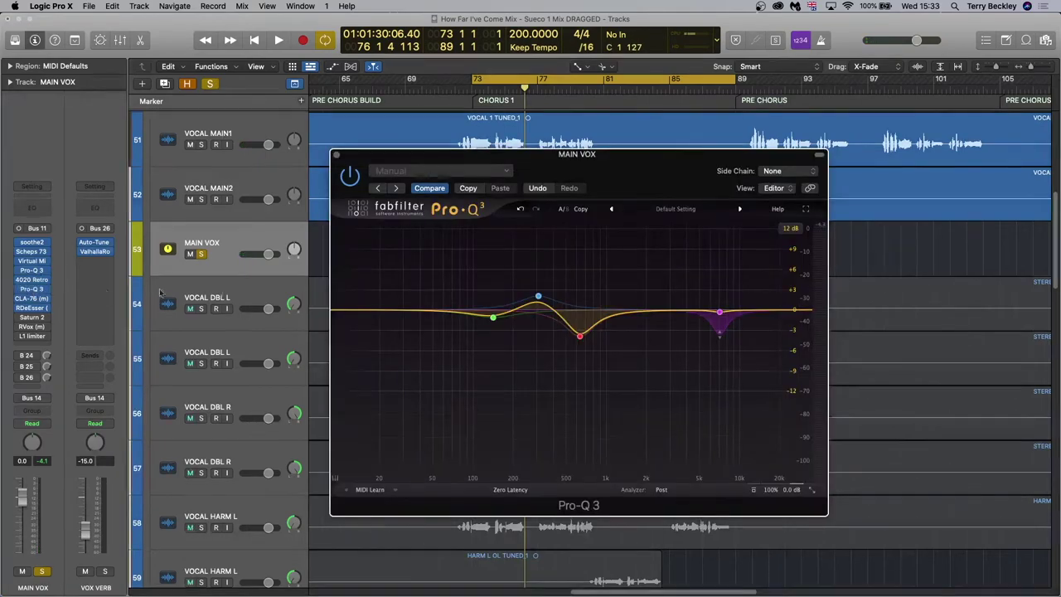
click(720, 312)
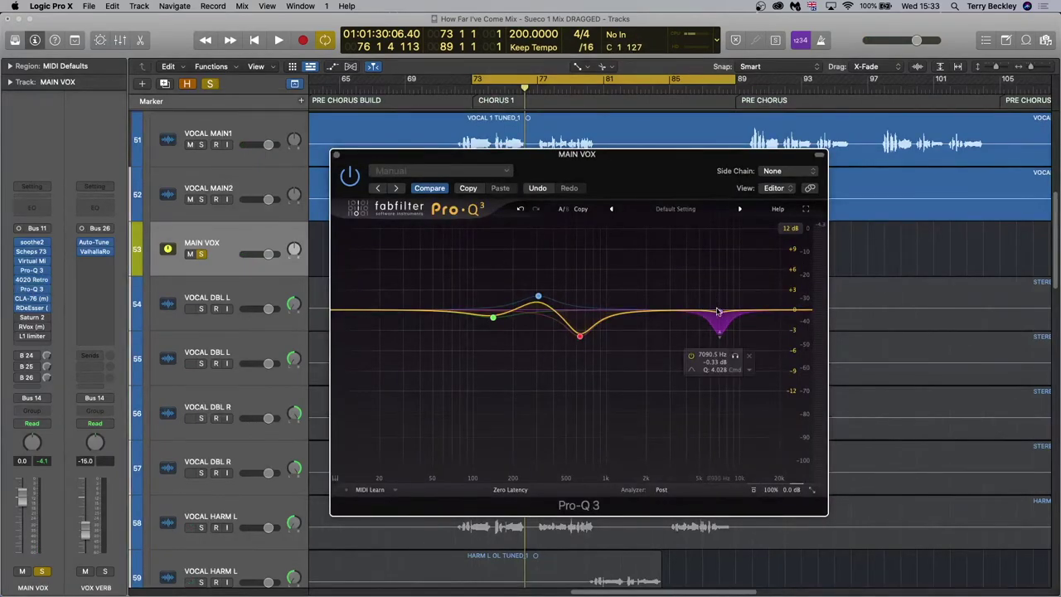
click(338, 159)
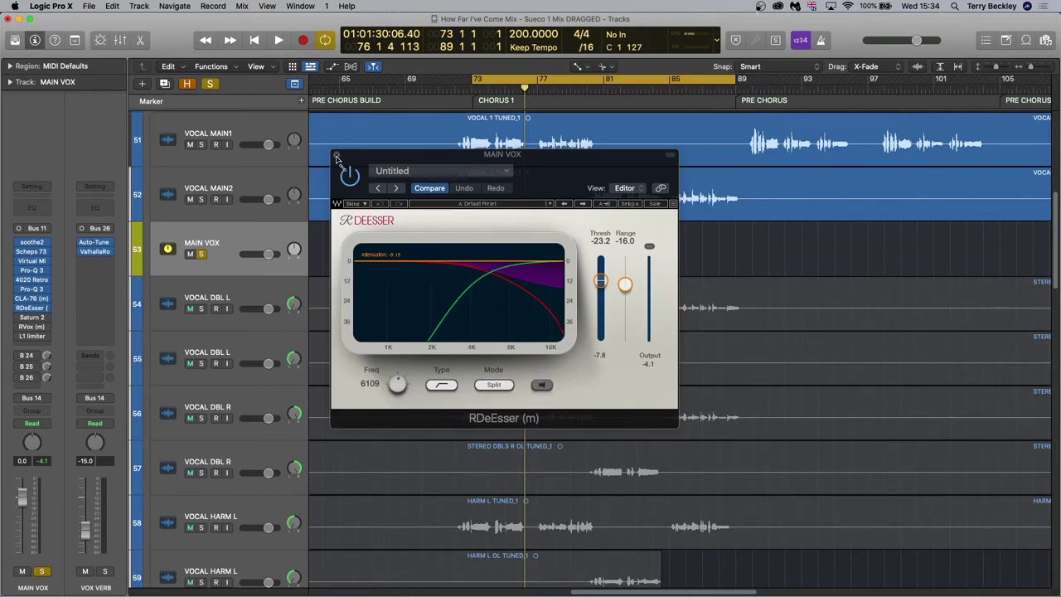
Step: Open and enable Saturn 2 on MAIN VOX, compare the playing vocal with its bypass on and off, and check the Drive amount
click(31, 318)
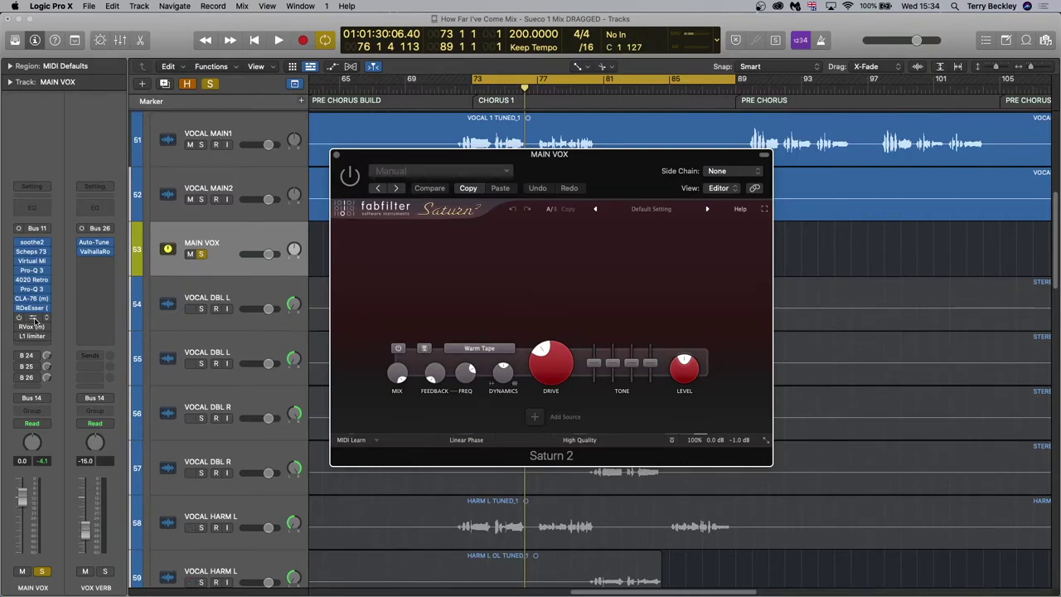
key(space)
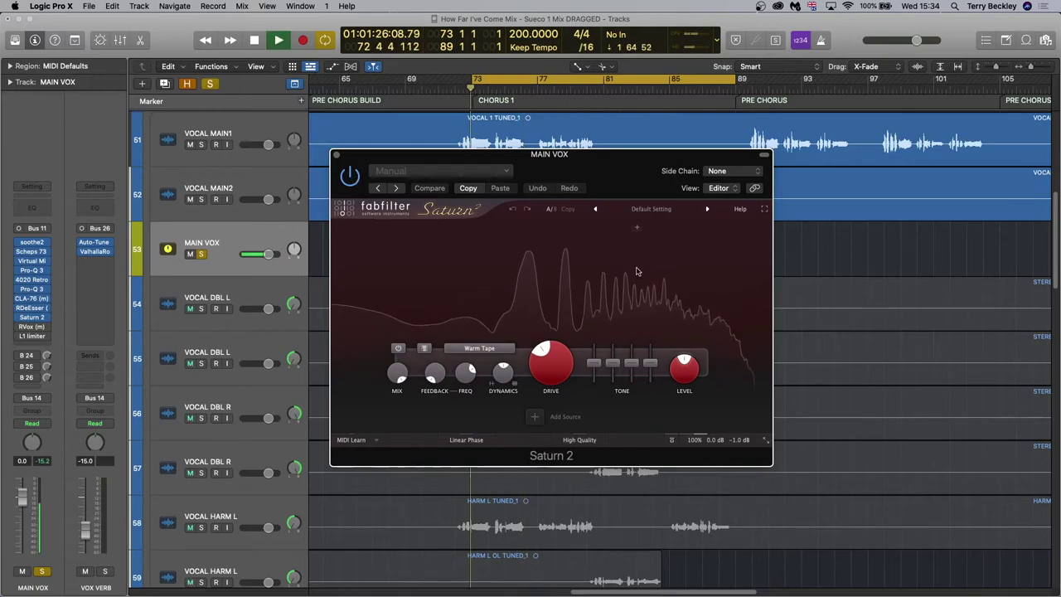
click(671, 440)
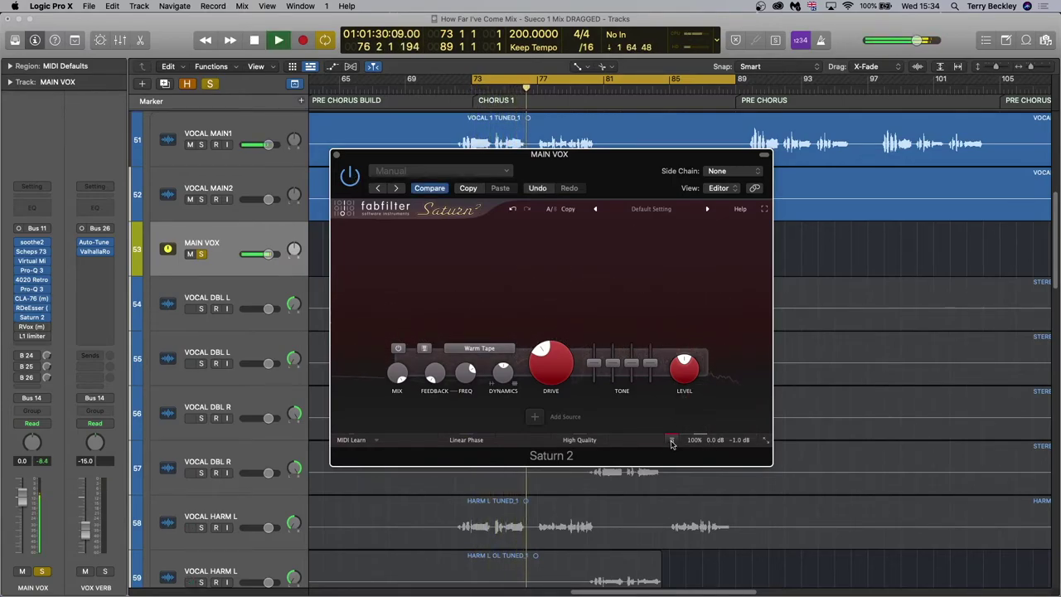
click(671, 440)
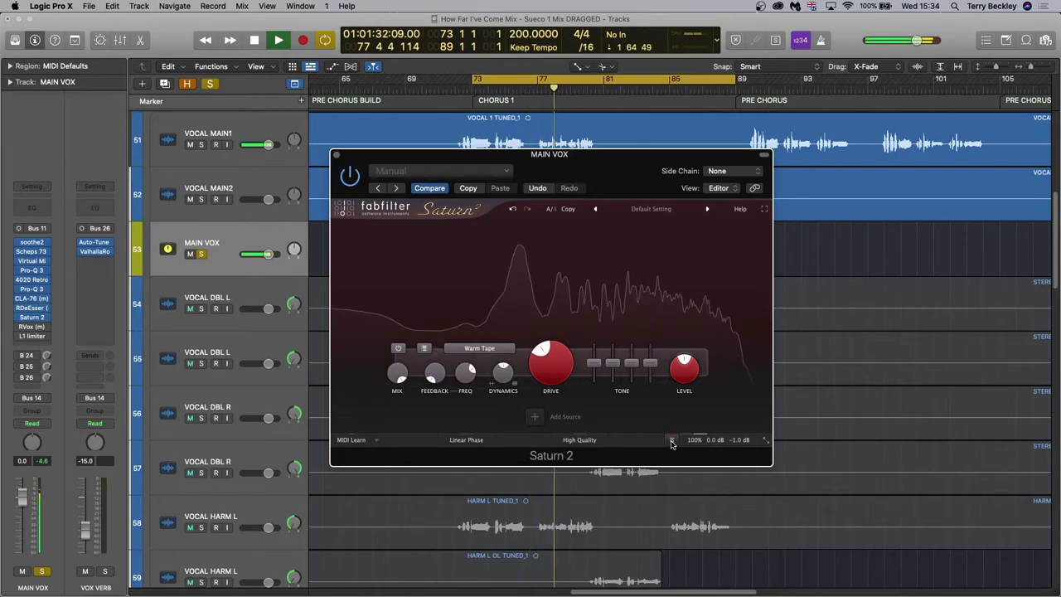
mouse_move(554, 361)
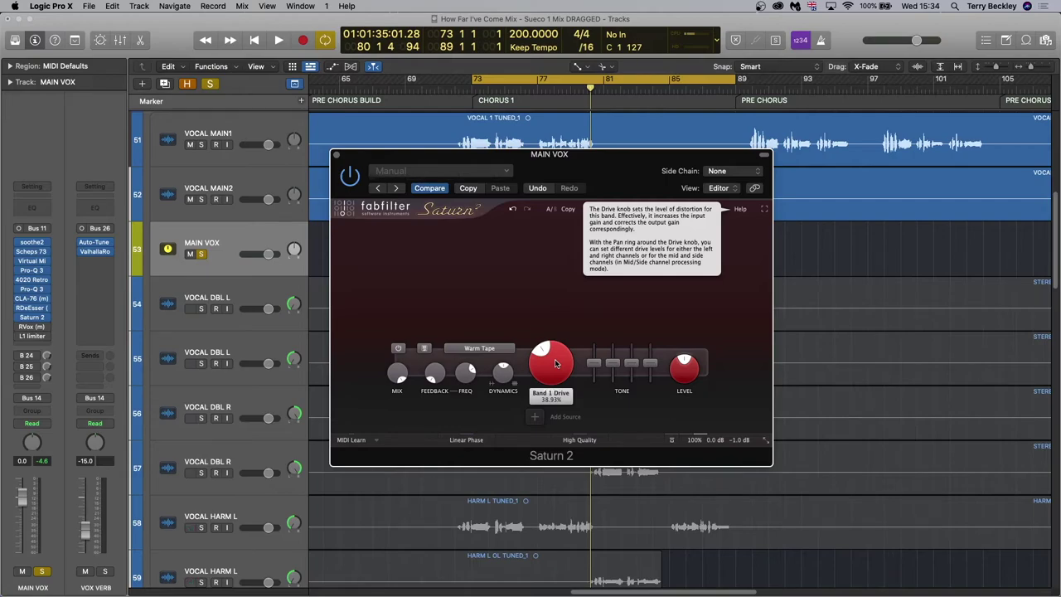
key(super+w)
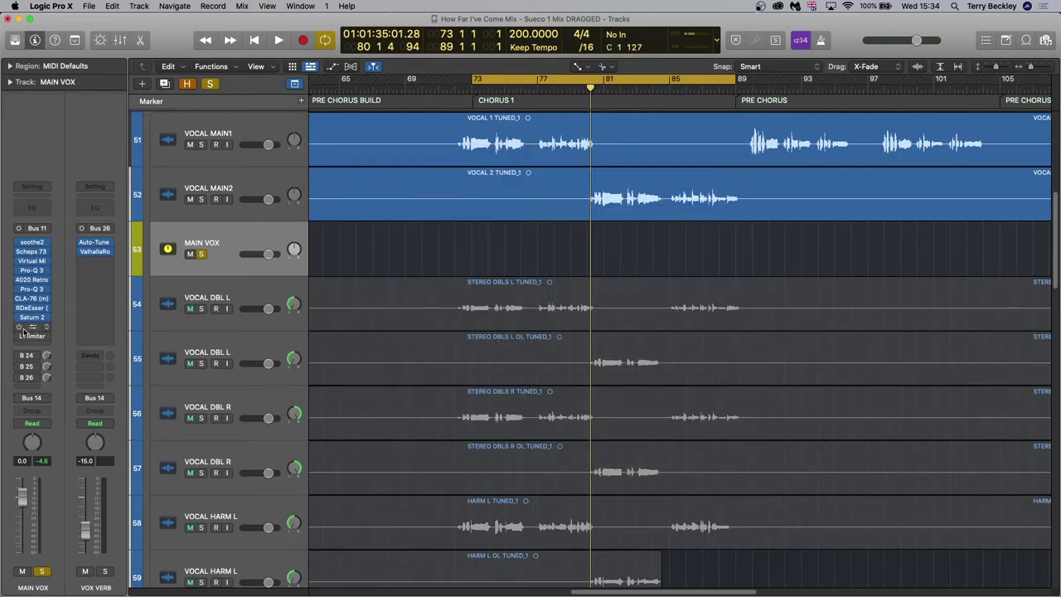
Step: Open RVox on MAIN VOX, play CHORUS 1 without it and switch it on to compare, leaving it enabled with playback stopped
click(33, 328)
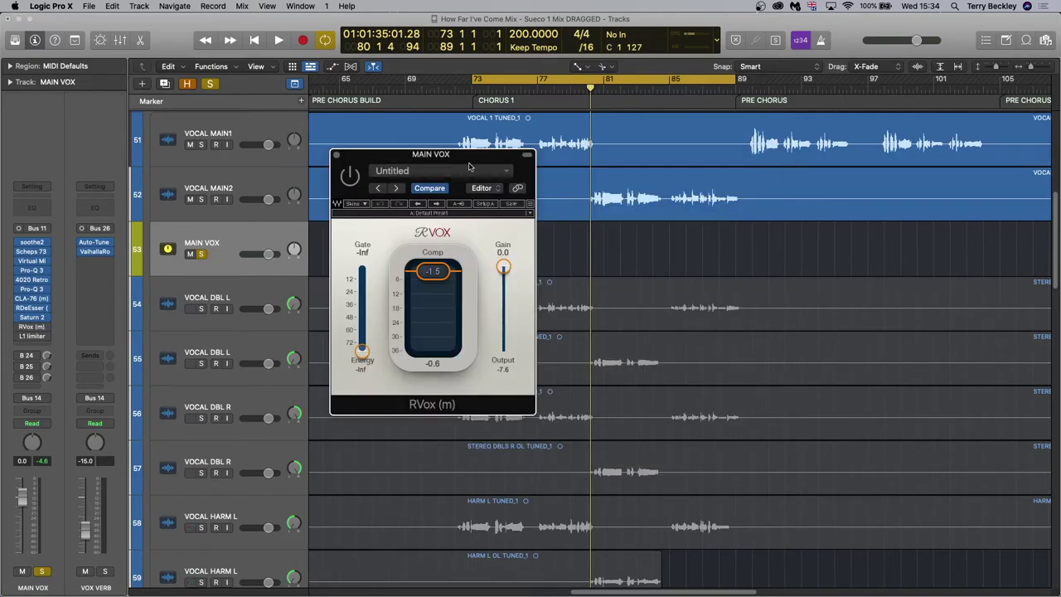
drag(471, 164, 624, 169)
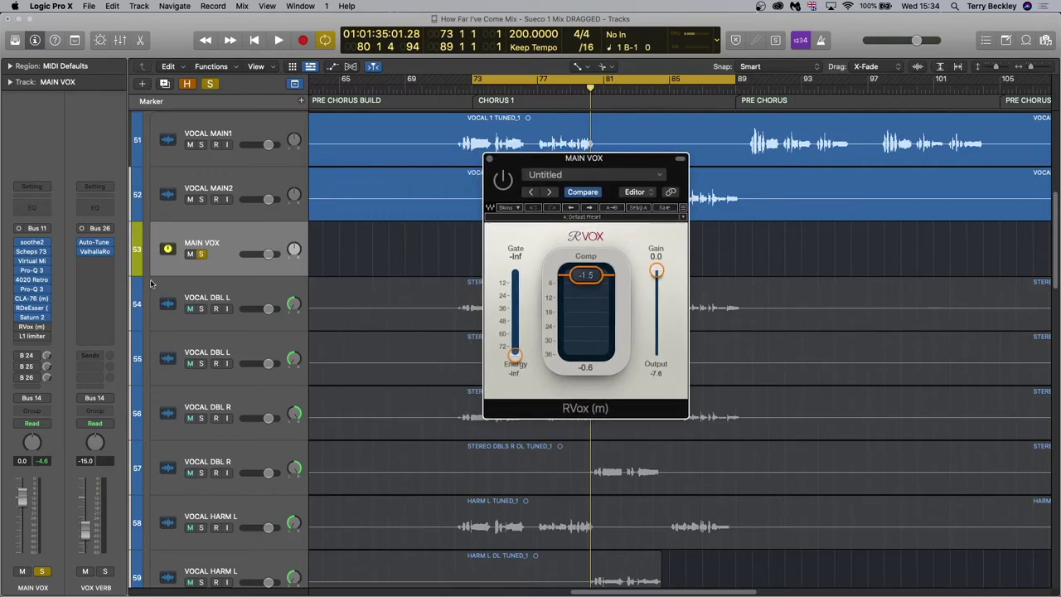
mouse_move(18, 330)
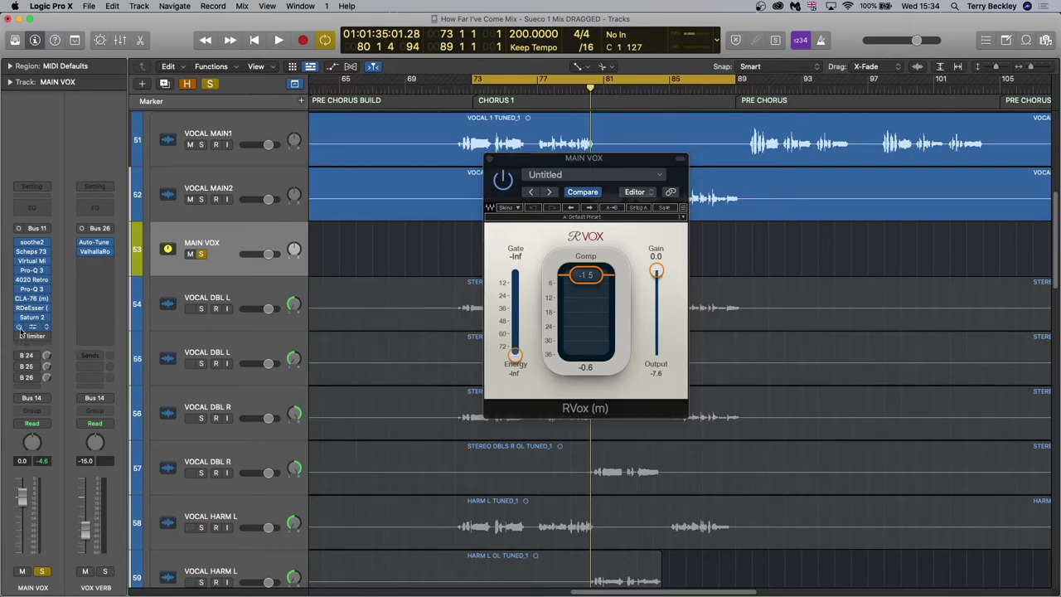
key(space)
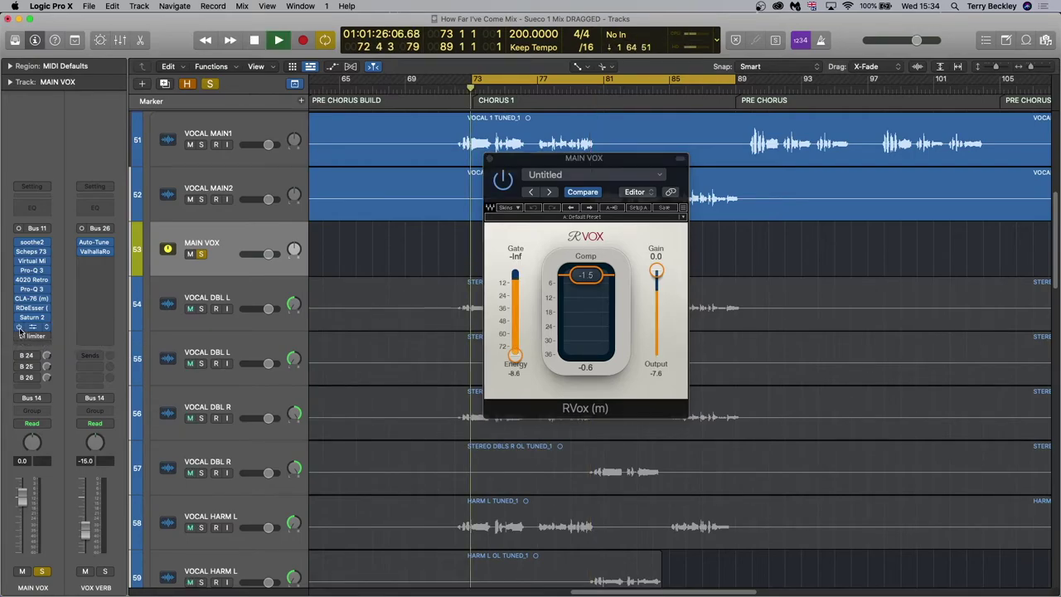
click(503, 180)
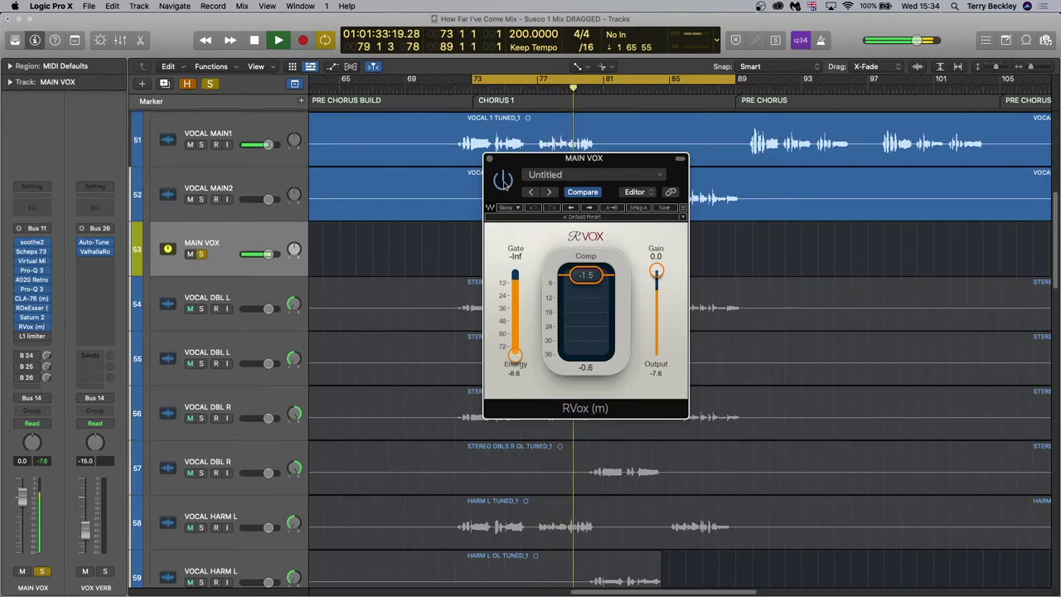
key(space)
click(488, 158)
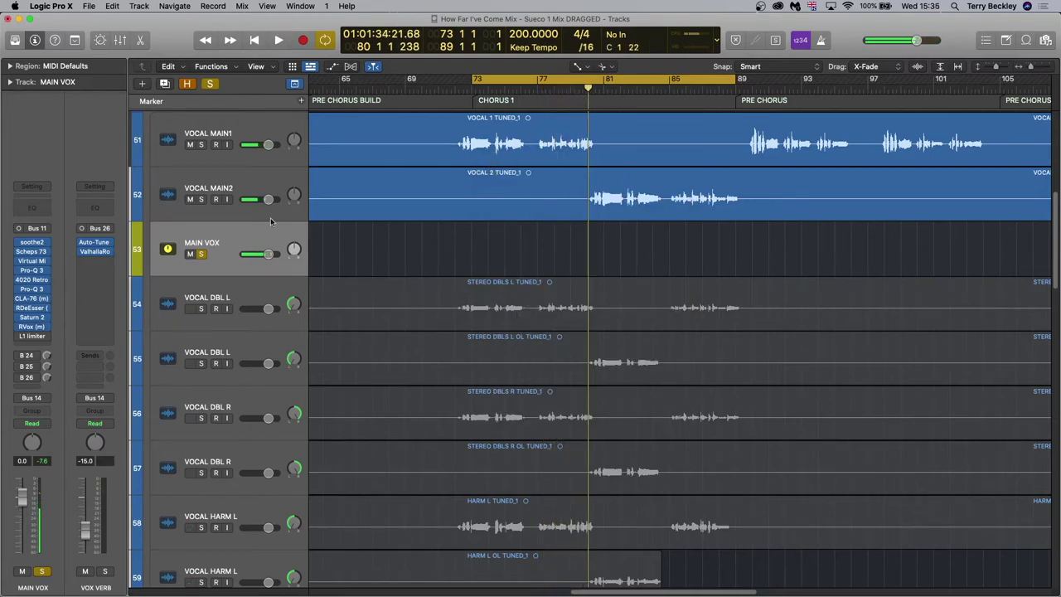
Step: Open and enable the L1 limiter on MAIN VOX, listen to it on the CHORUS 1 vocal and close it
click(33, 338)
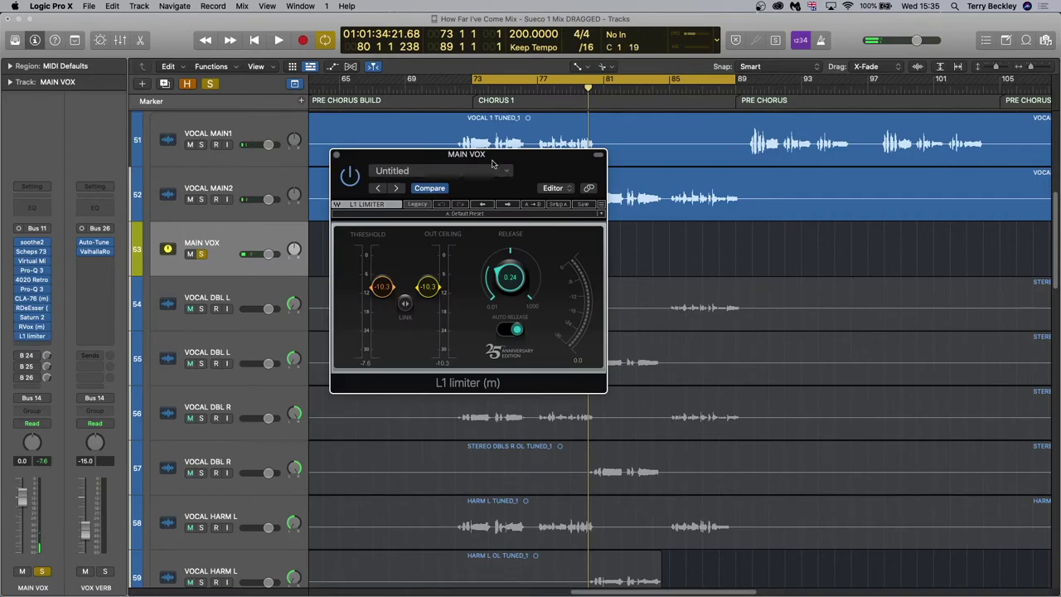
drag(521, 163, 673, 174)
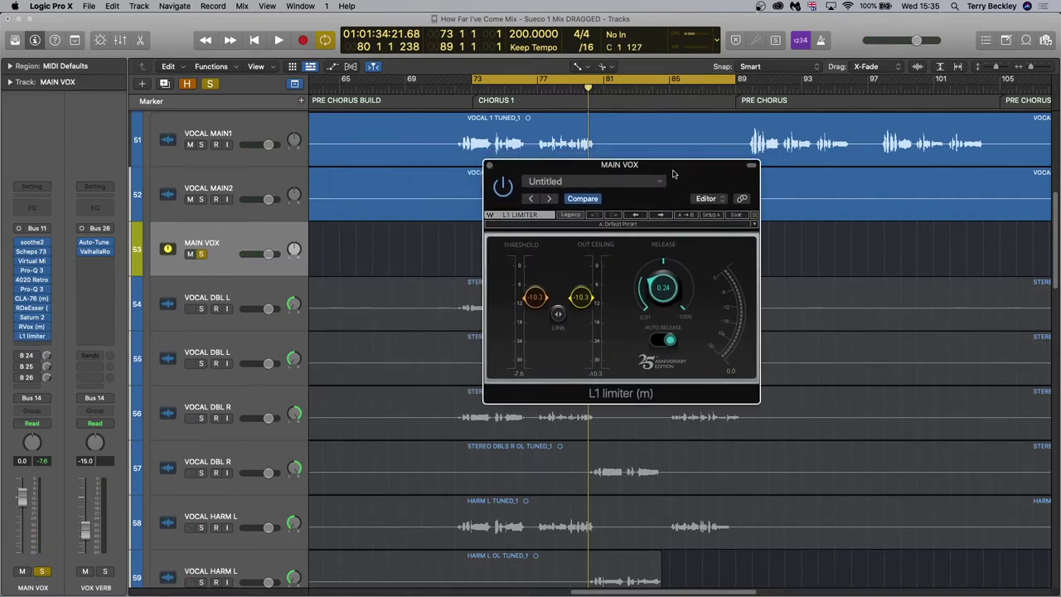
key(space)
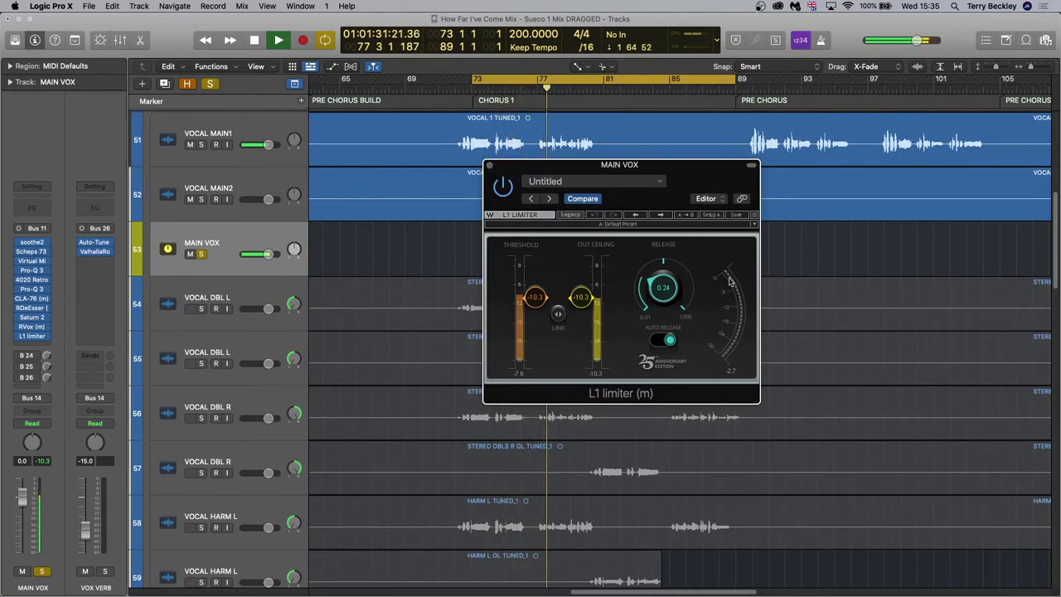
key(space)
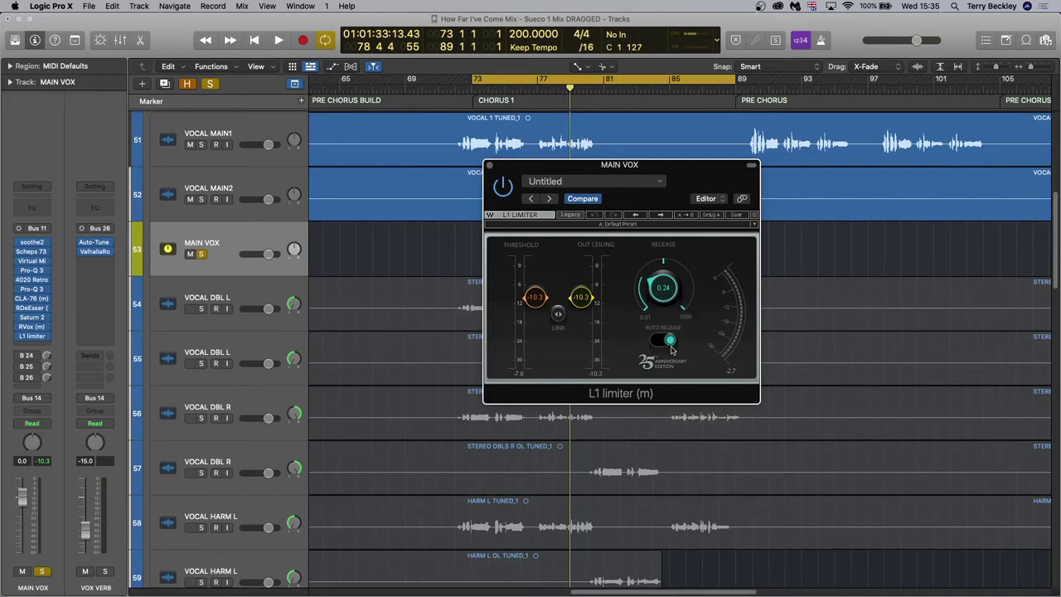
key(super+w)
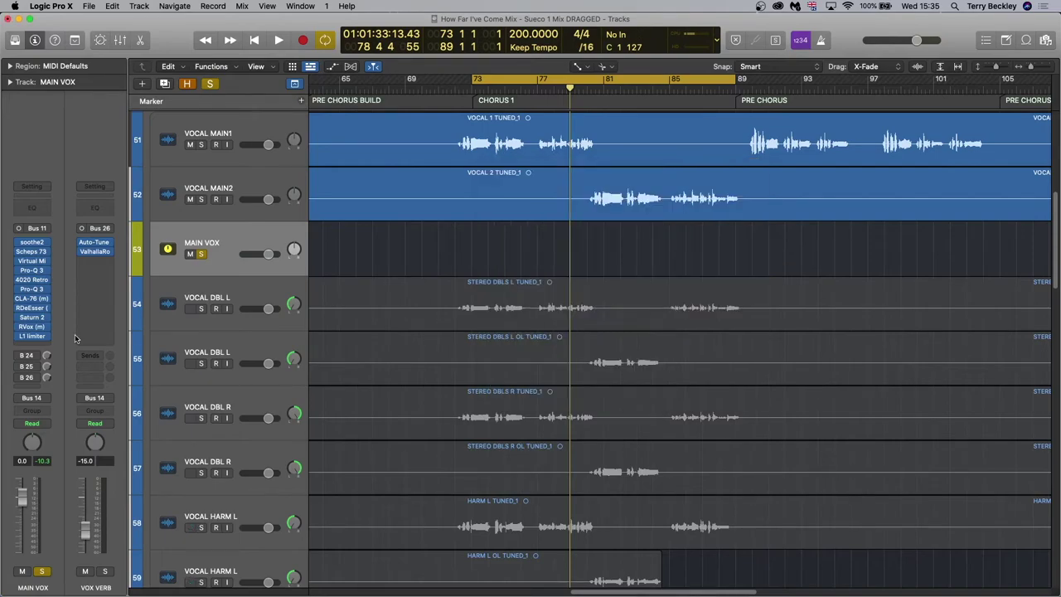
Step: Enable the Bus 24 send on MAIN VOX to the VOX SLAP channel and listen to the slap delay
click(33, 357)
key(Escape)
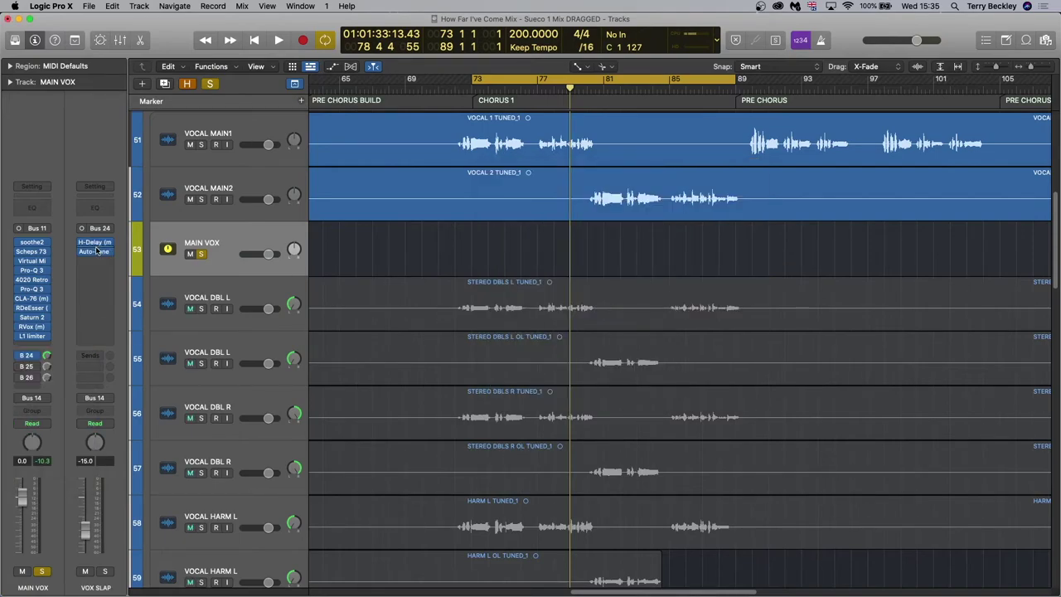
key(space)
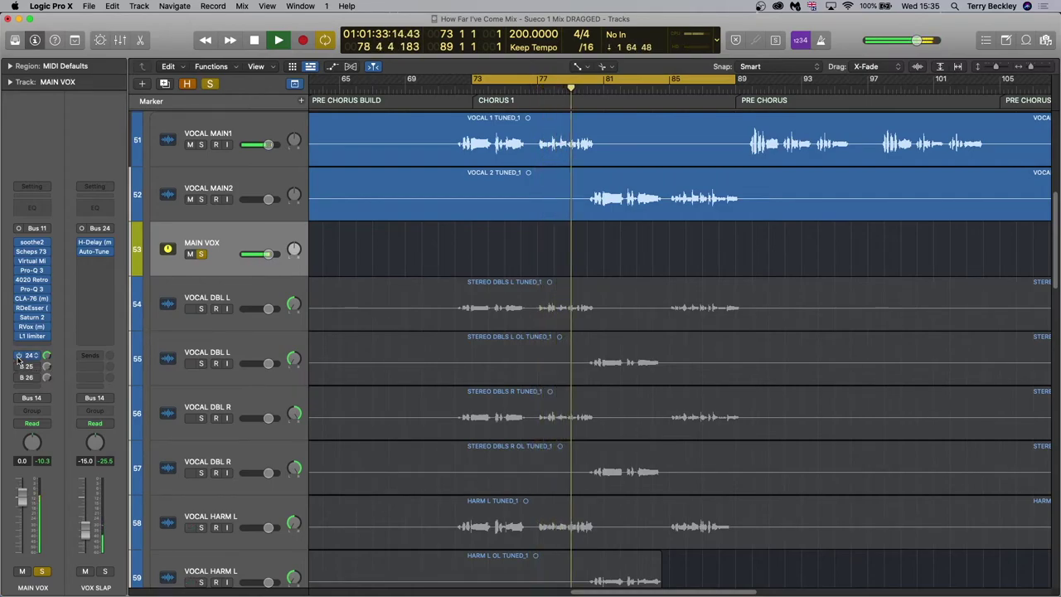
key(space)
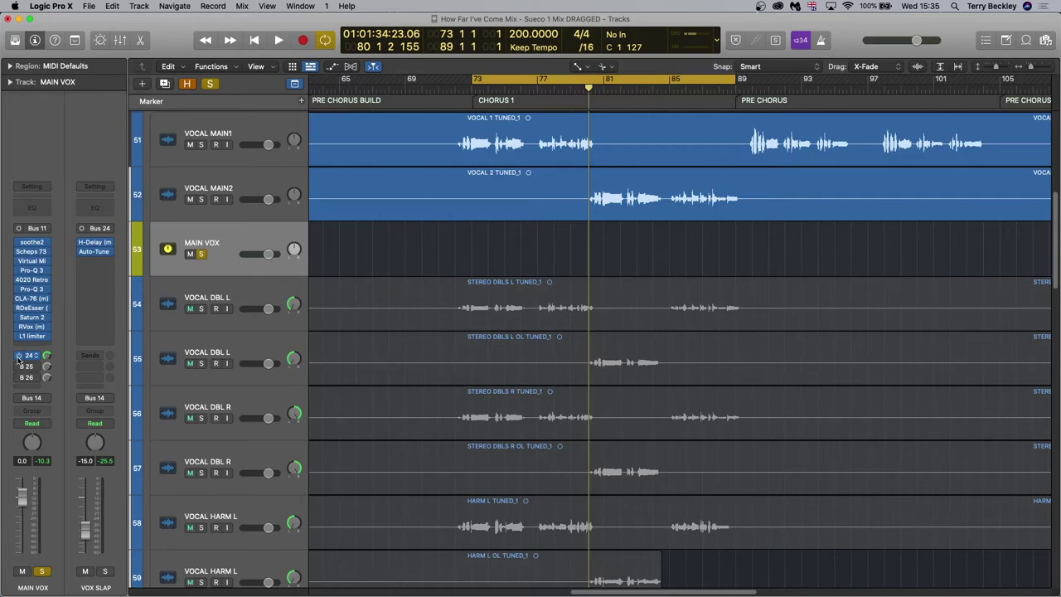
Step: Enable the Bus 25 send on MAIN VOX, open MannyM Delay on VOX ST DLY and compare the vocal with the send off and on
click(26, 366)
click(96, 244)
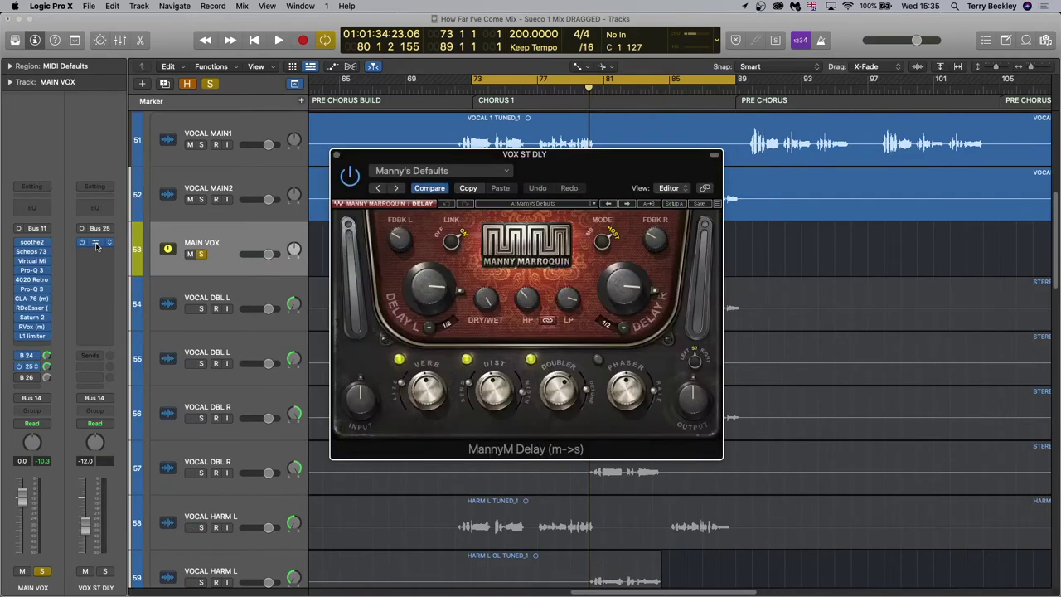
key(space)
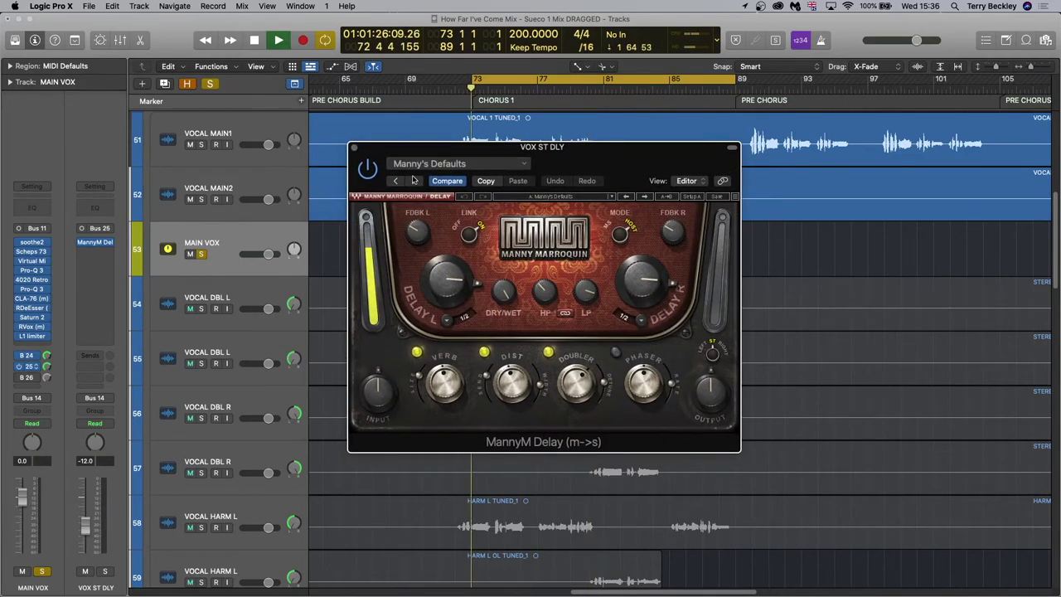
click(20, 372)
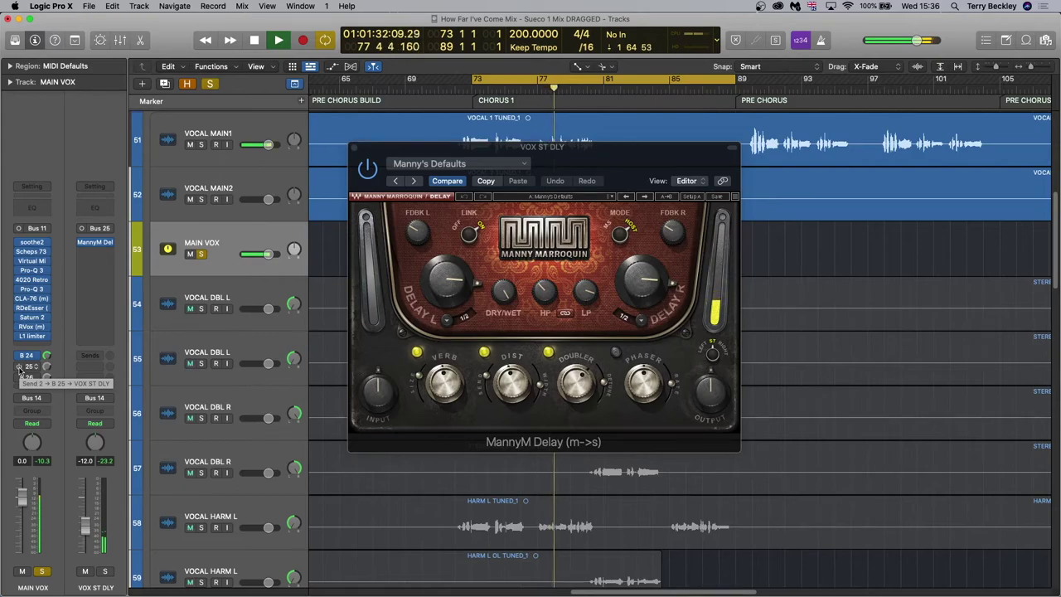
click(20, 372)
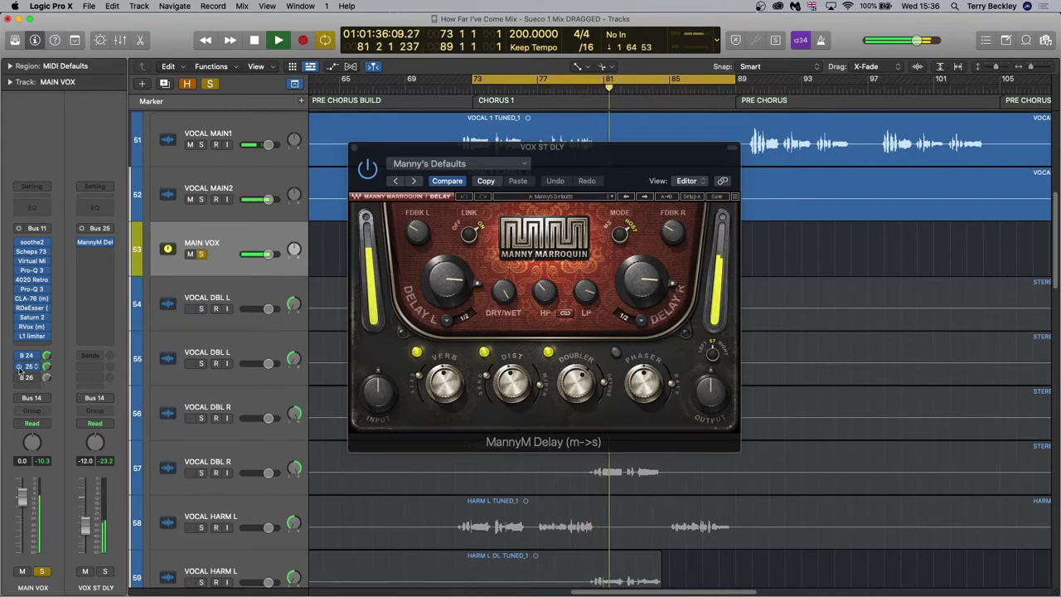
key(space)
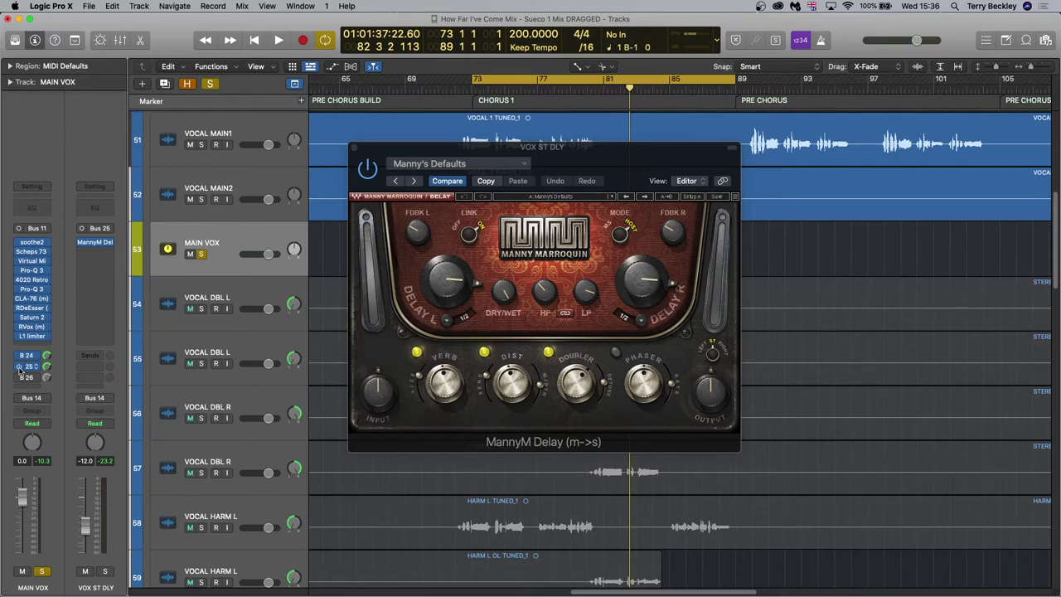
click(351, 148)
Step: Enable the Bus 26 send on MAIN VOX, open ValhallaRoom on VOX VERB, listen to the reverb and close it
click(28, 377)
key(Escape)
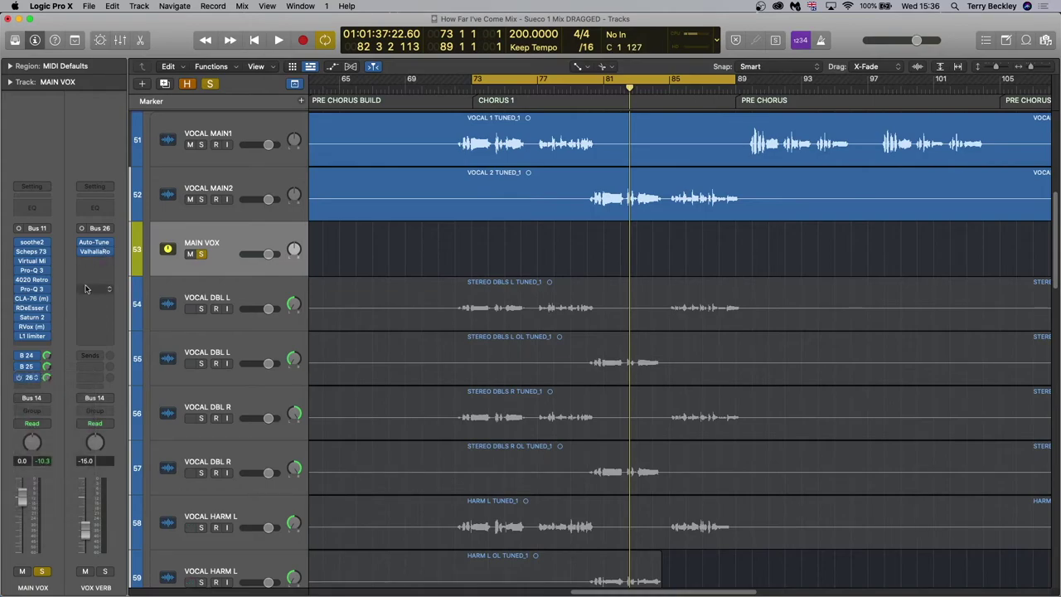
click(95, 253)
key(space)
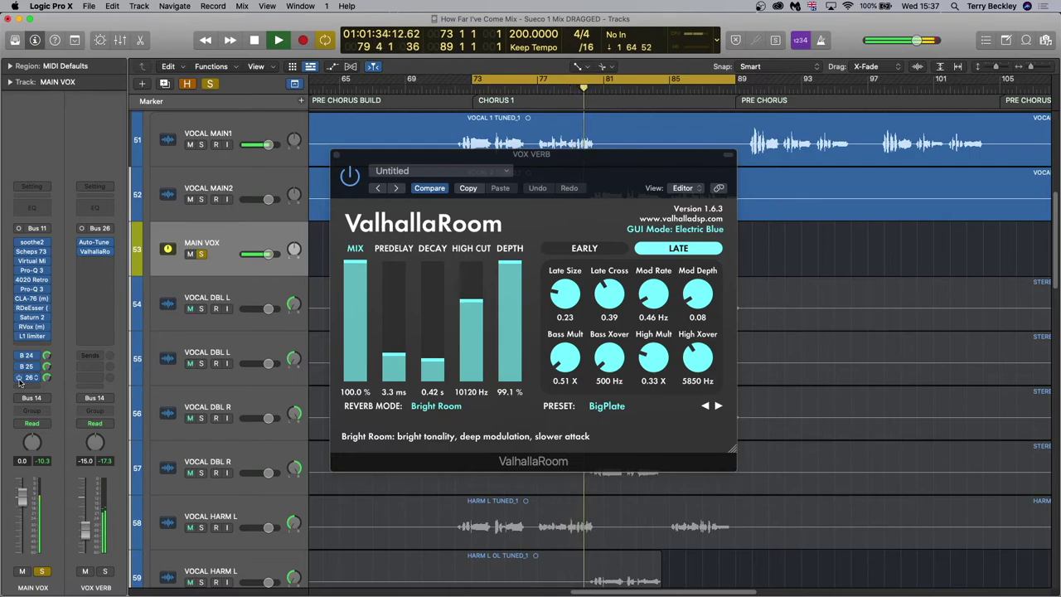
key(space)
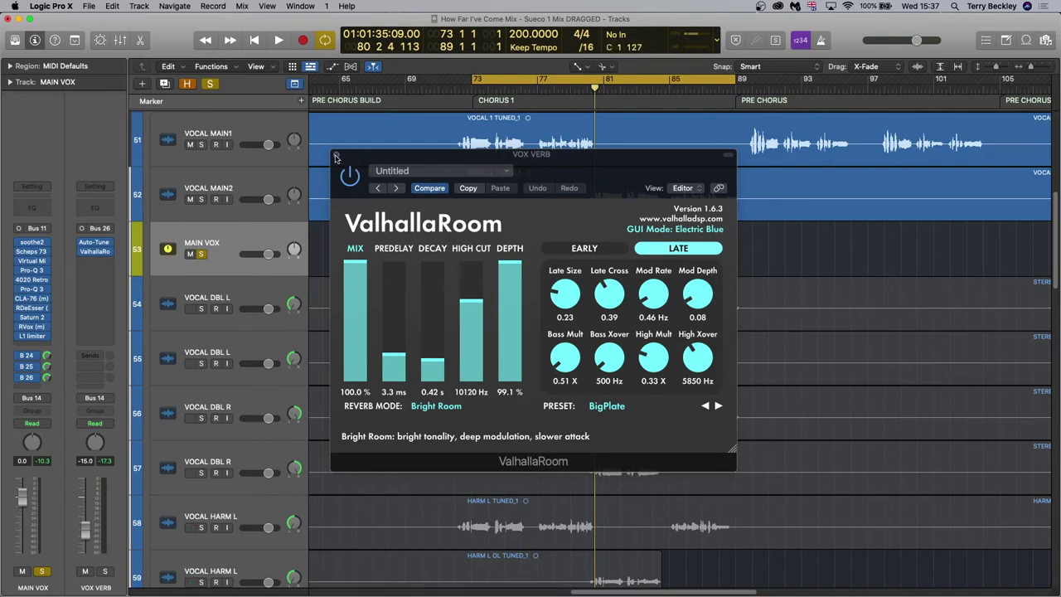
click(336, 157)
Step: Show the ALLVOX bus, open and enable its NLS Channel, and audition it on the CHORUS 1 vocal
click(455, 88)
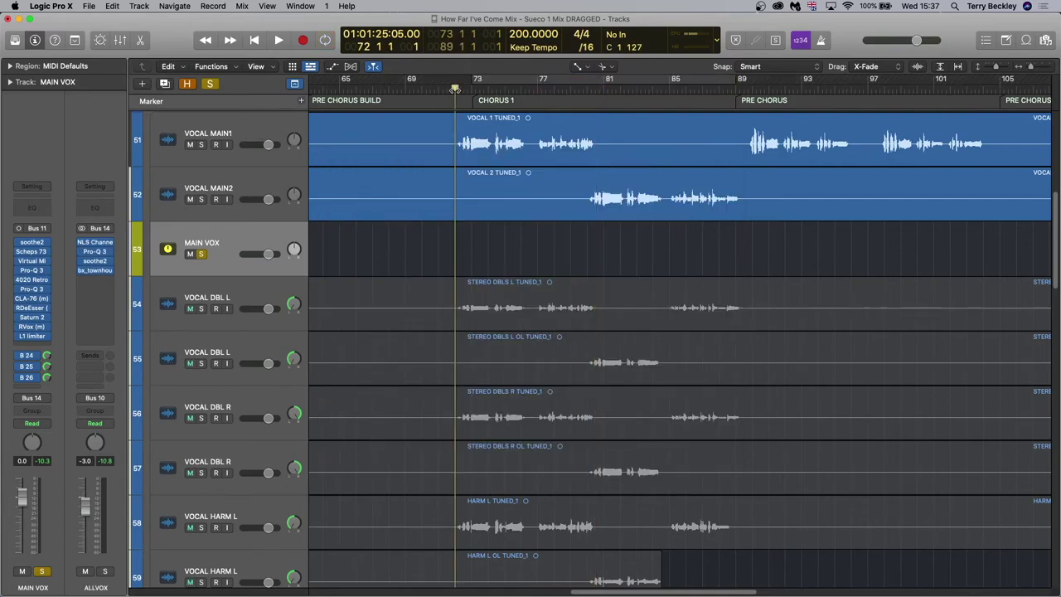
click(94, 251)
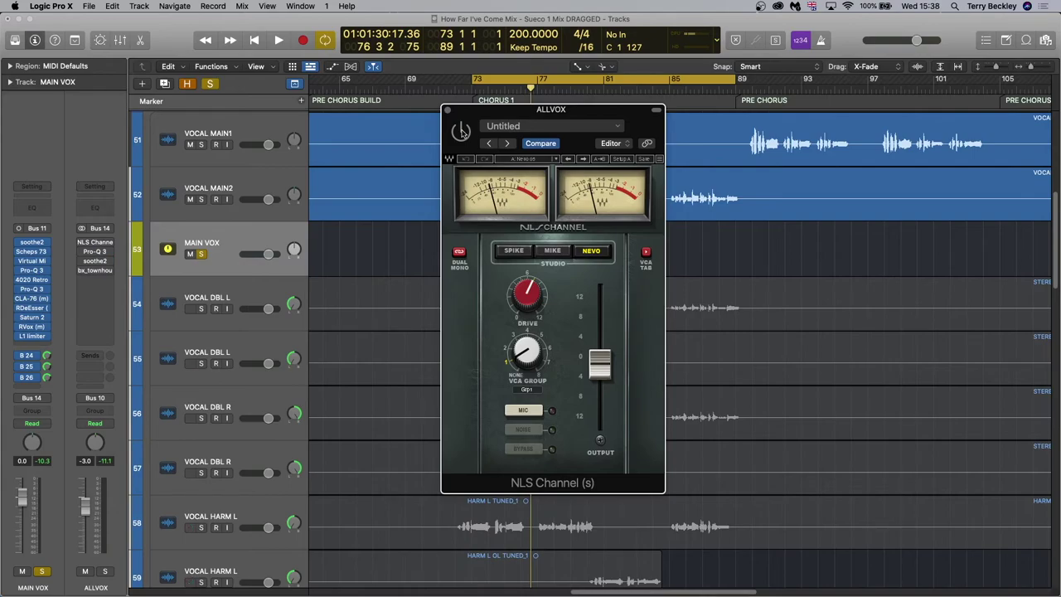
key(space)
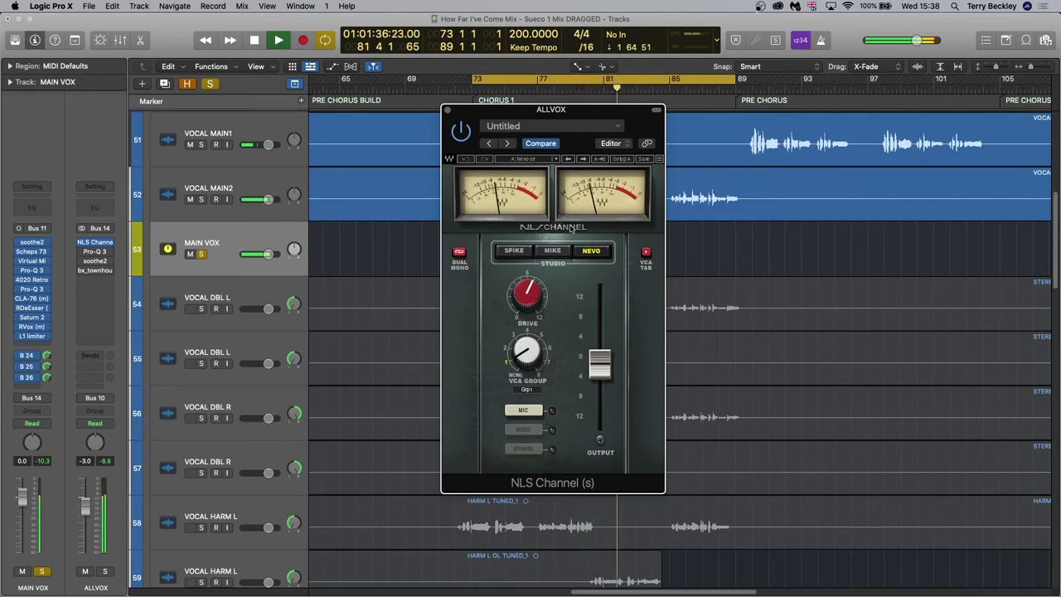
key(space)
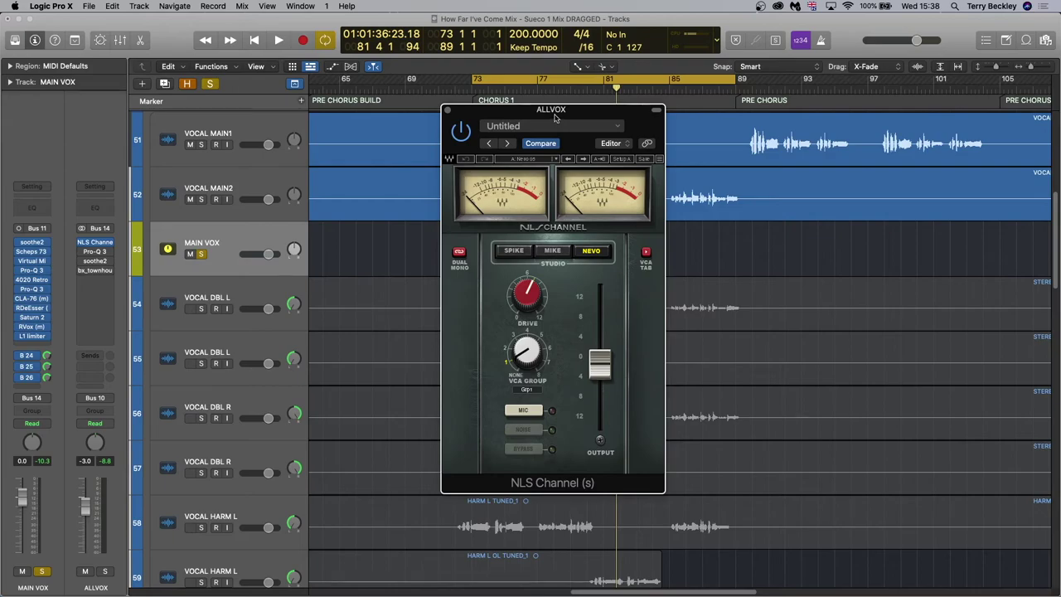
drag(556, 117, 587, 126)
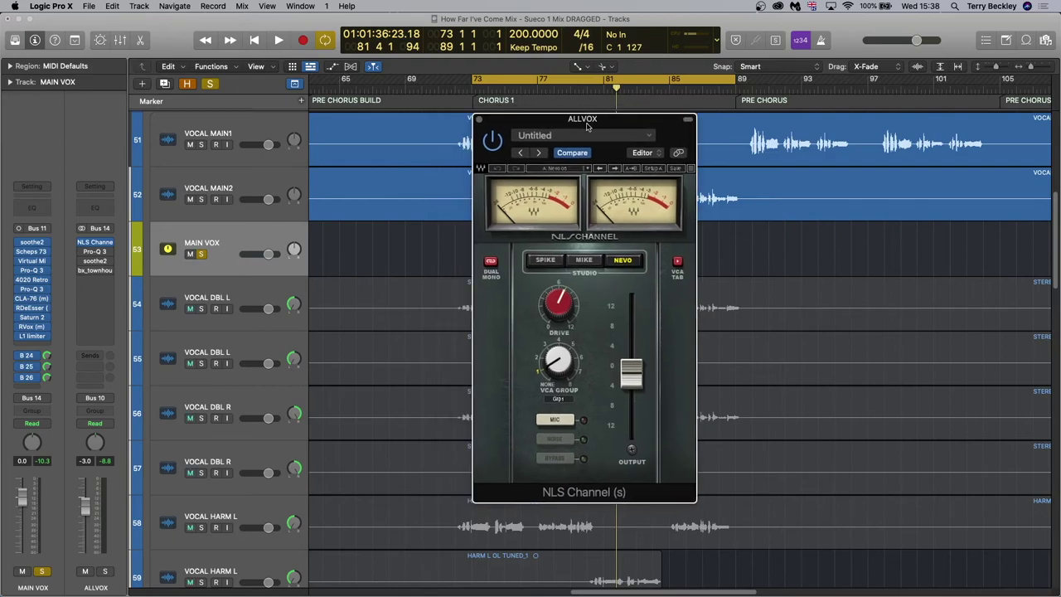
Step: Compare the NLS Channel's MIKE and SPIKE studio modes during playback, return to NEVO and close the plug-in
key(space)
click(585, 260)
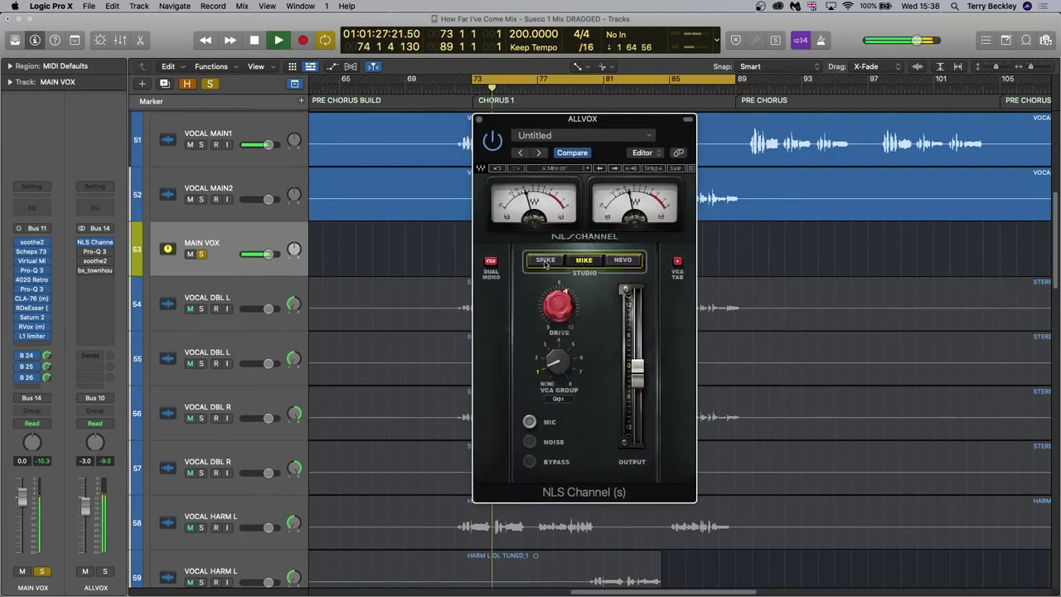
click(547, 262)
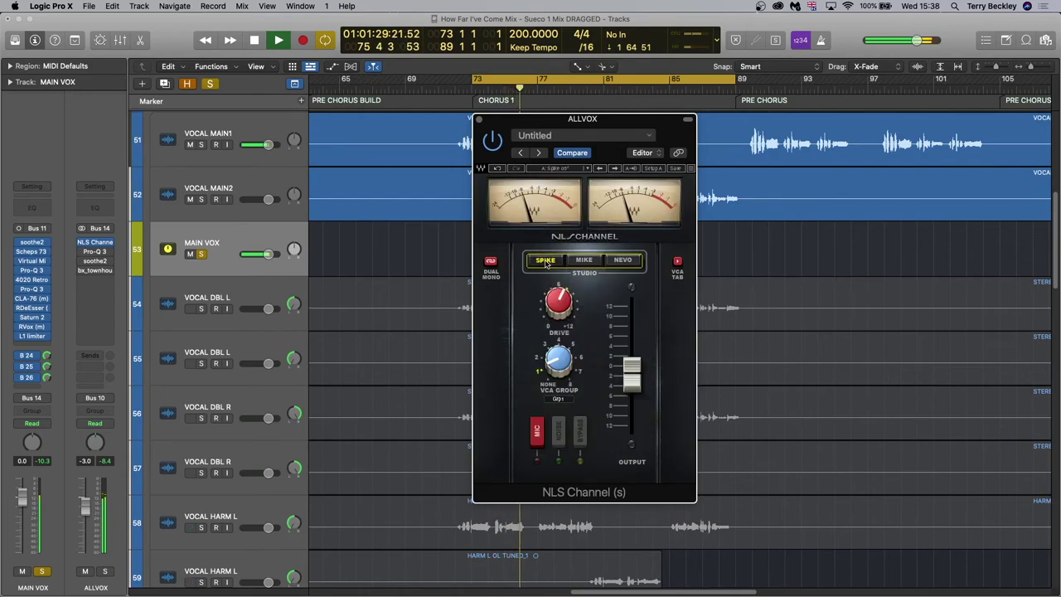
click(584, 261)
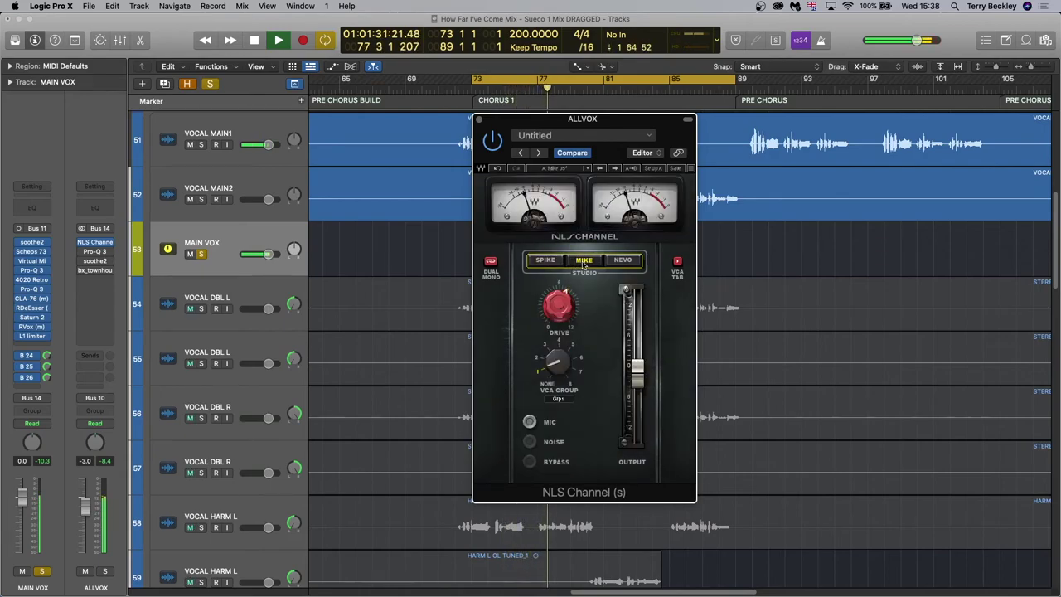
click(617, 262)
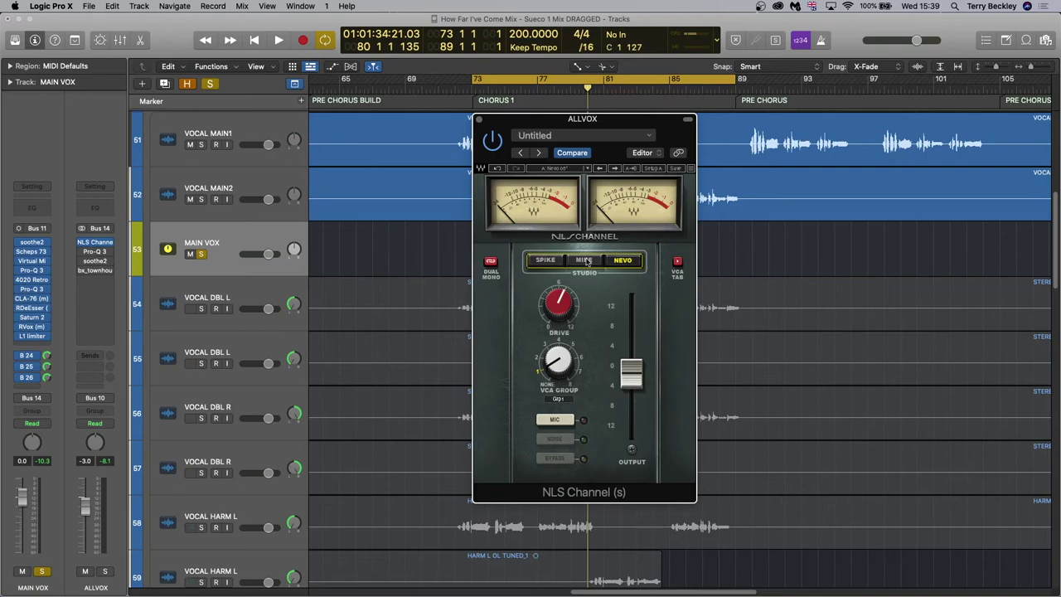
click(479, 120)
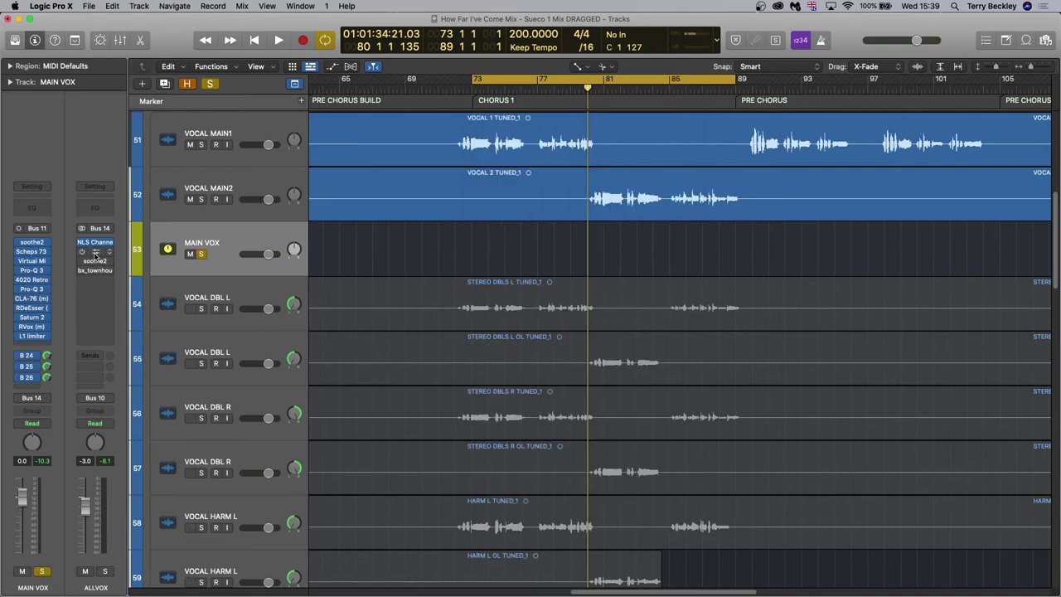
Step: Open and enable Pro-Q 3 on ALLVOX, inspect its dynamic band at 1531.8 Hz, audition the vocal and close the EQ
click(87, 252)
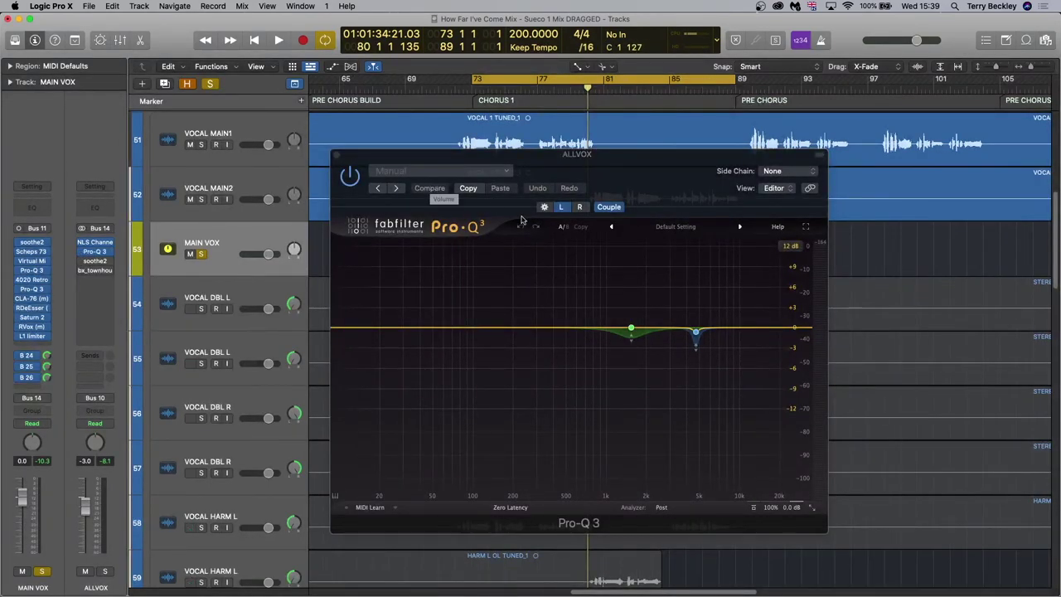
mouse_move(632, 336)
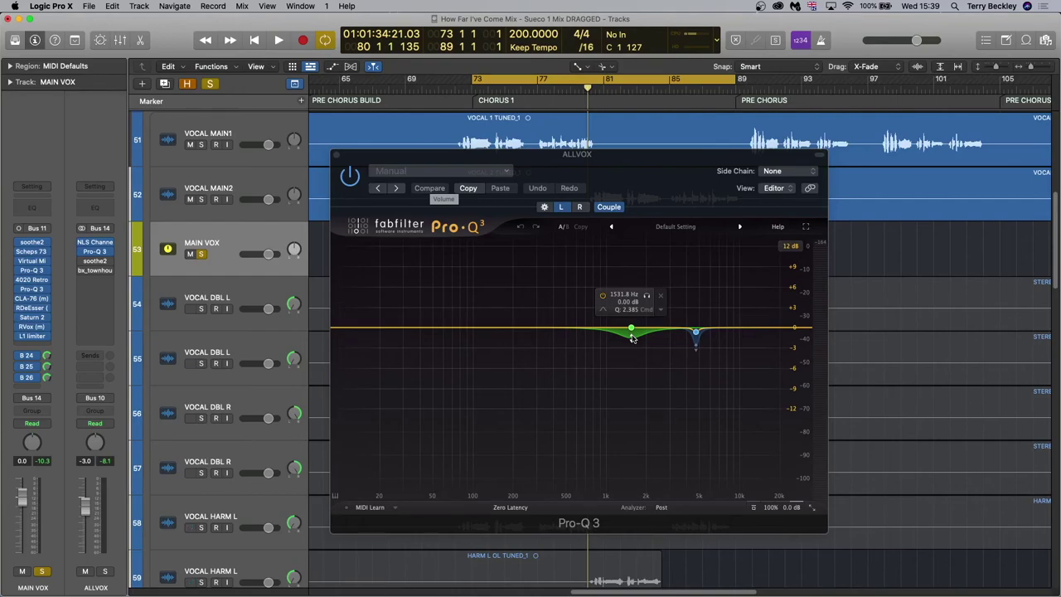
key(space)
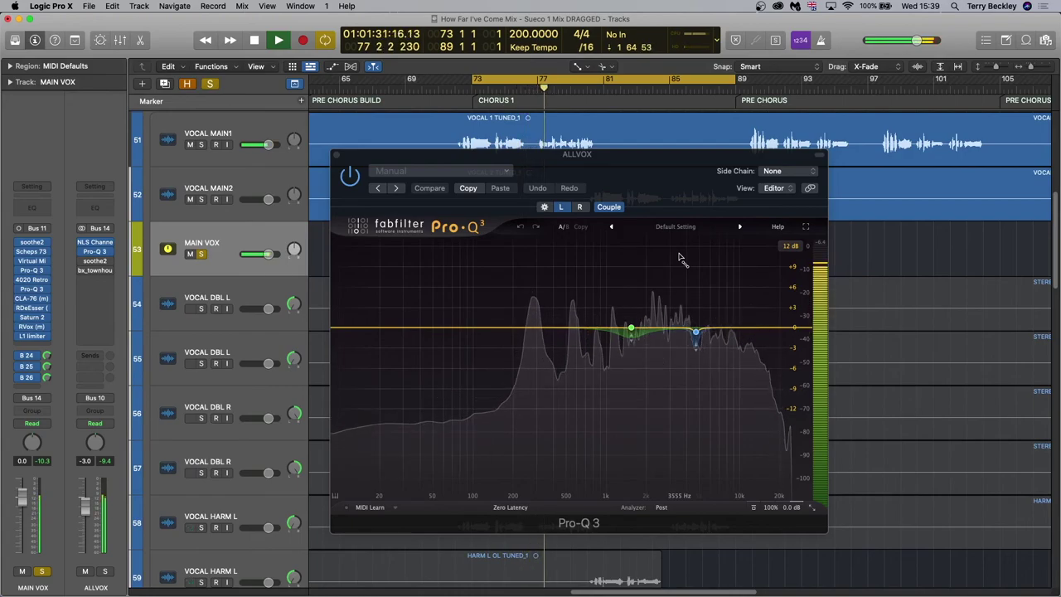
key(space)
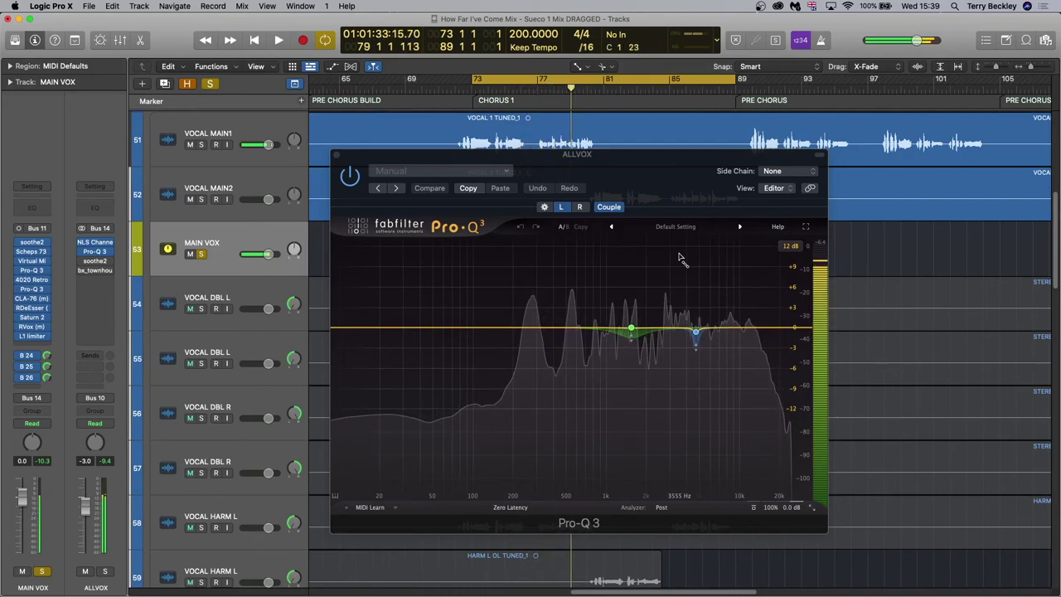
key(super+w)
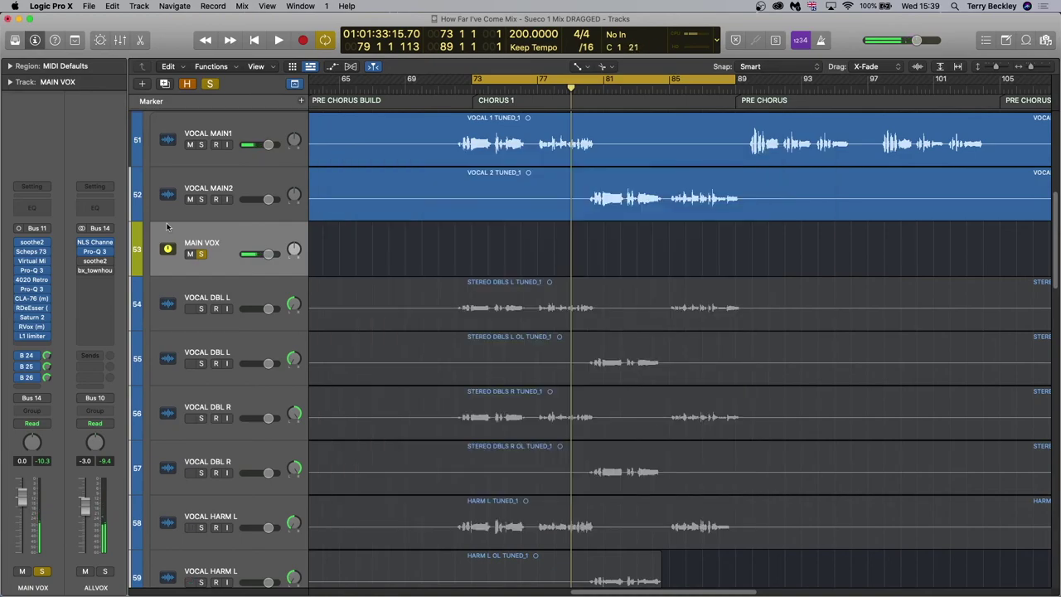
Step: Open and enable soothe2 on ALLVOX, compare the playing vocal with its bypass on and off, and close it
click(94, 261)
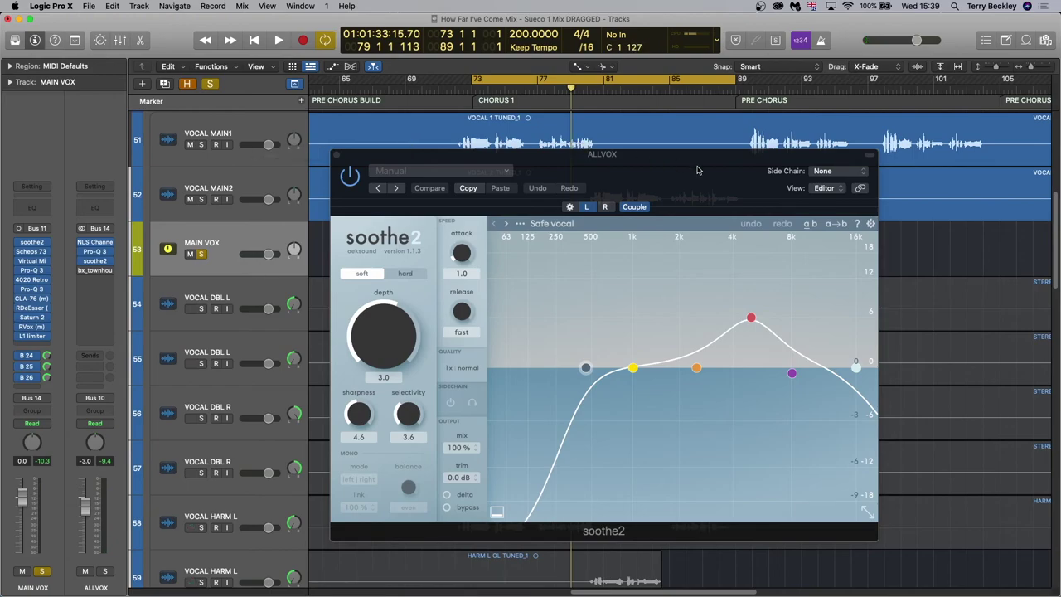
key(space)
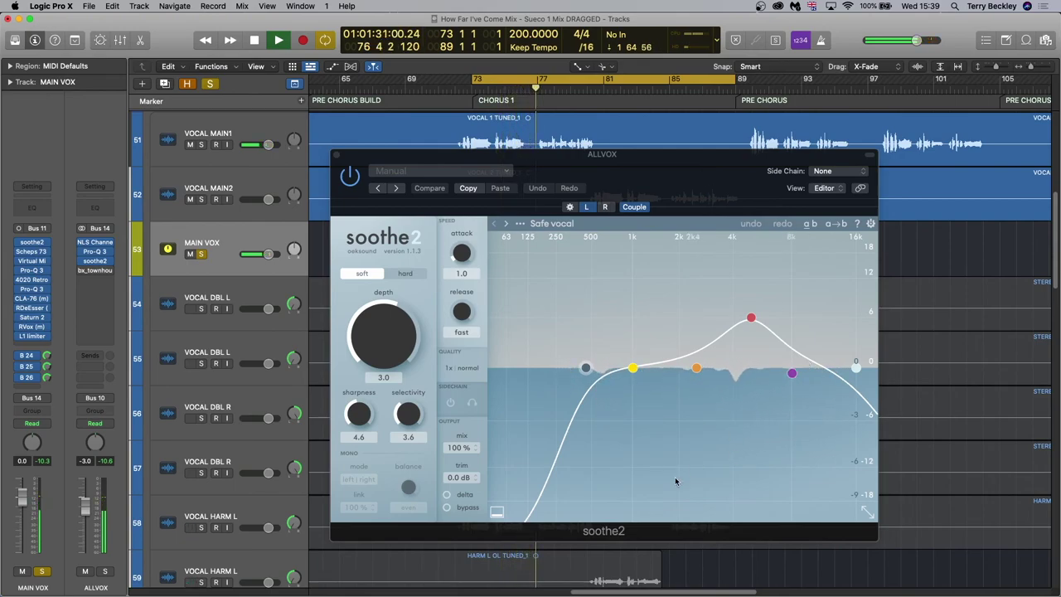
click(447, 508)
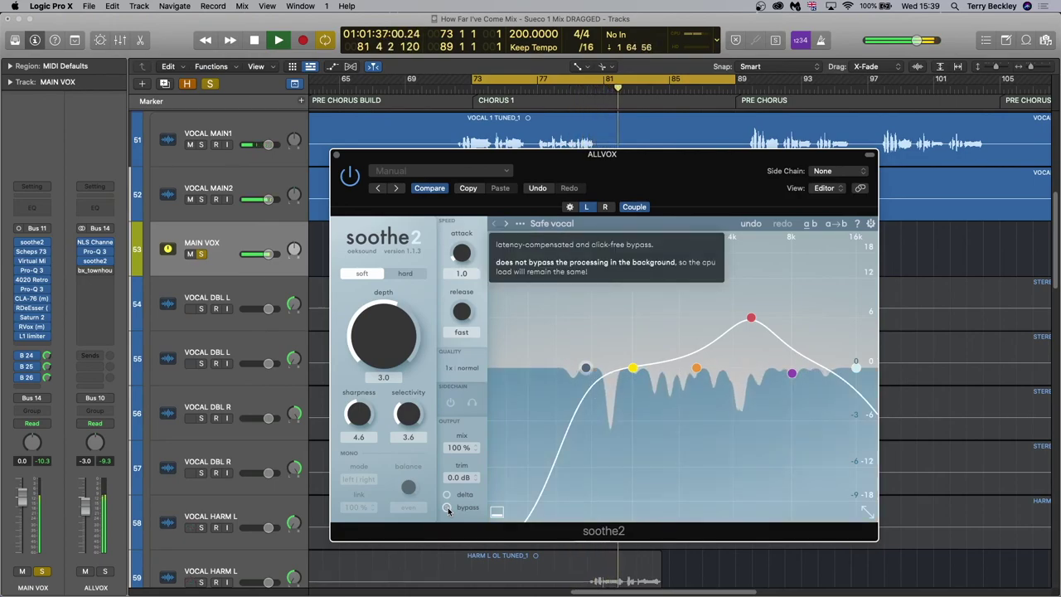
click(448, 508)
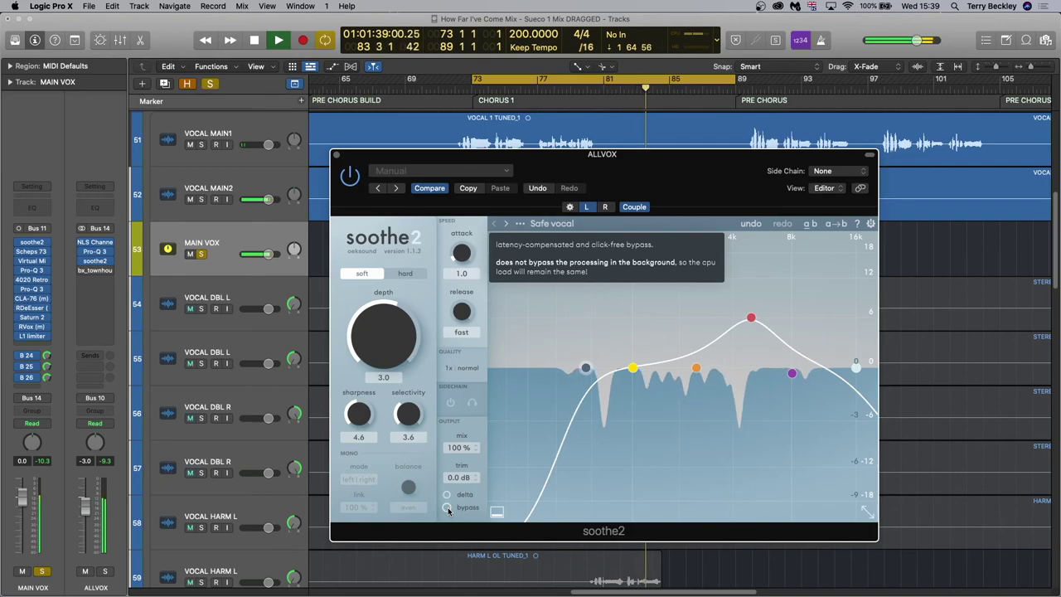
key(space)
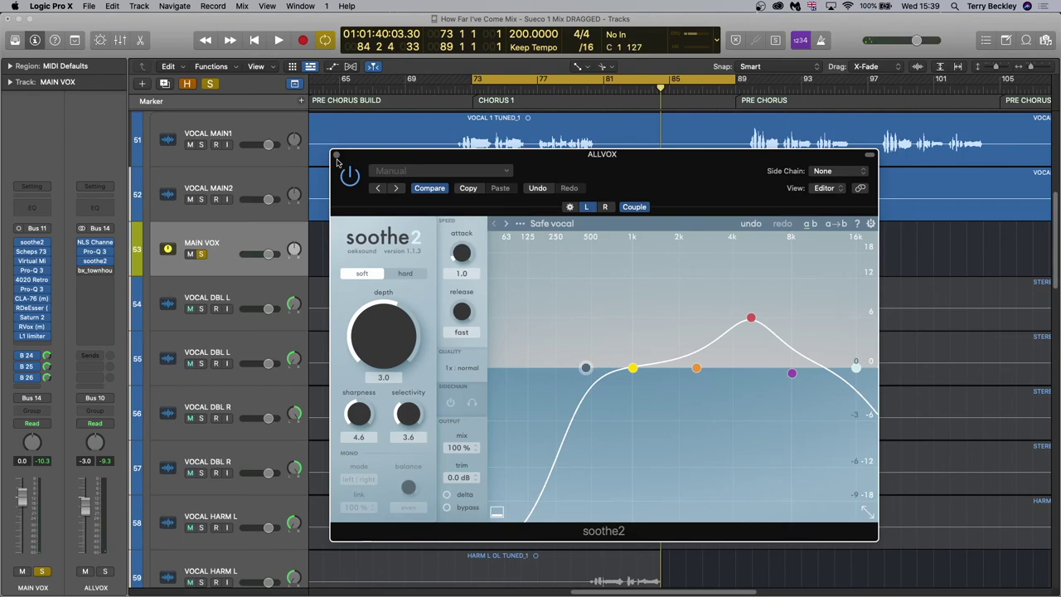
click(336, 156)
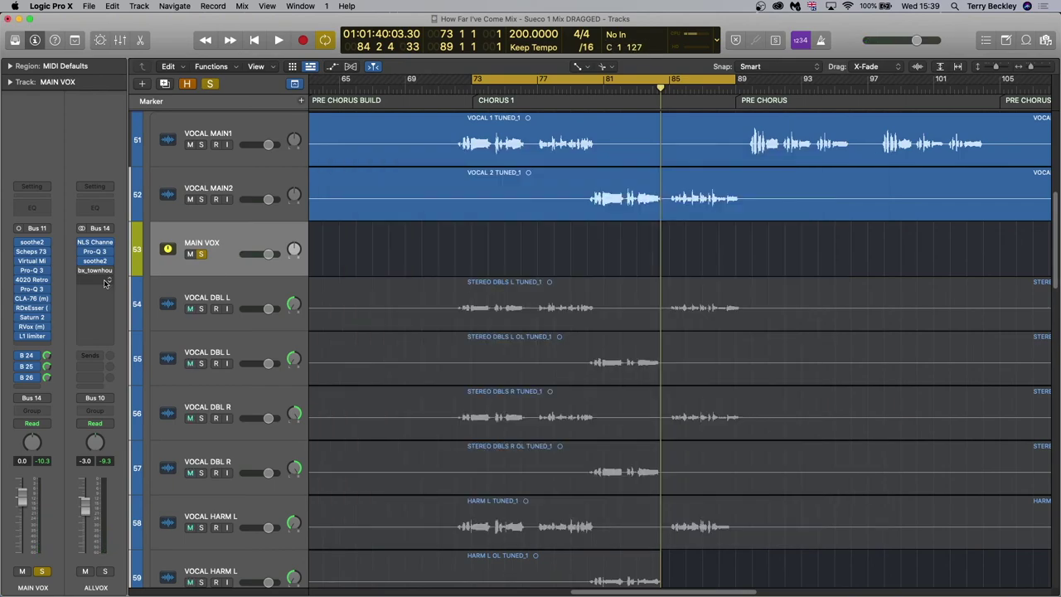
Step: Open and enable the bx_townhouse Buss Compressor on ALLVOX and check its compression meter while the vocal plays
click(96, 272)
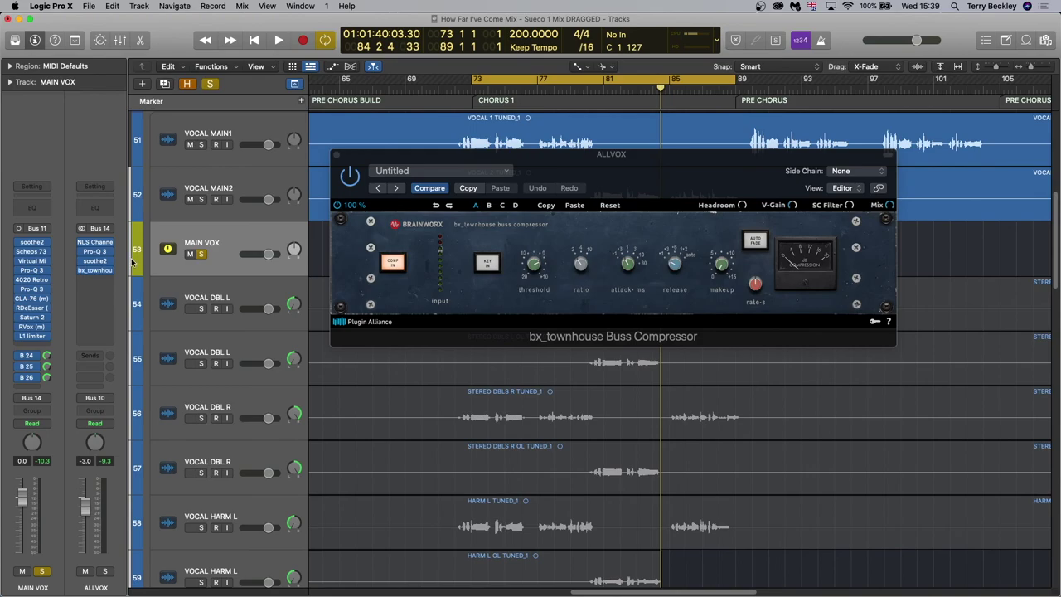
drag(619, 164, 644, 174)
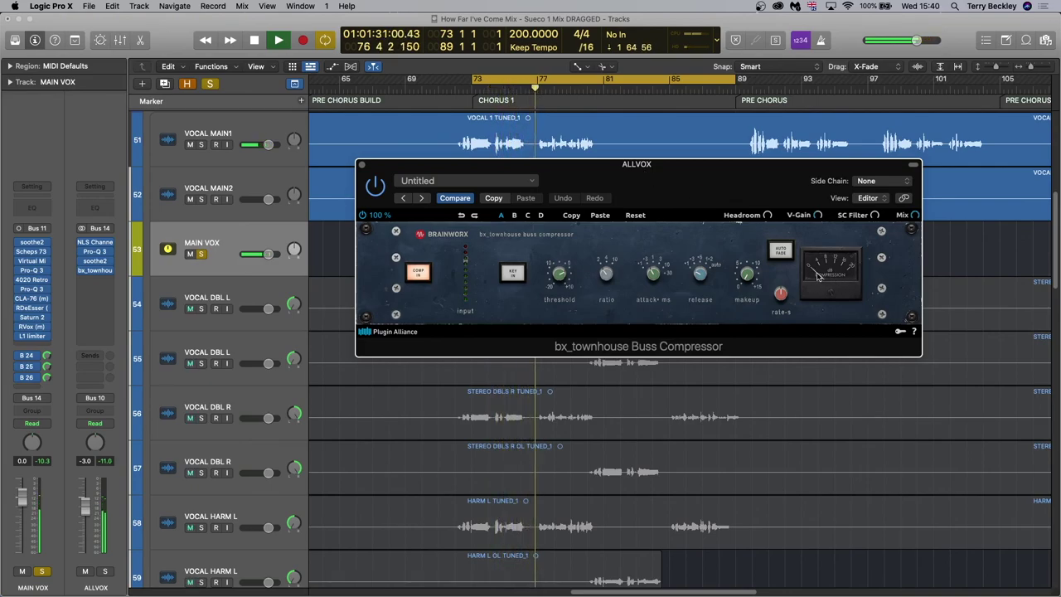
key(space)
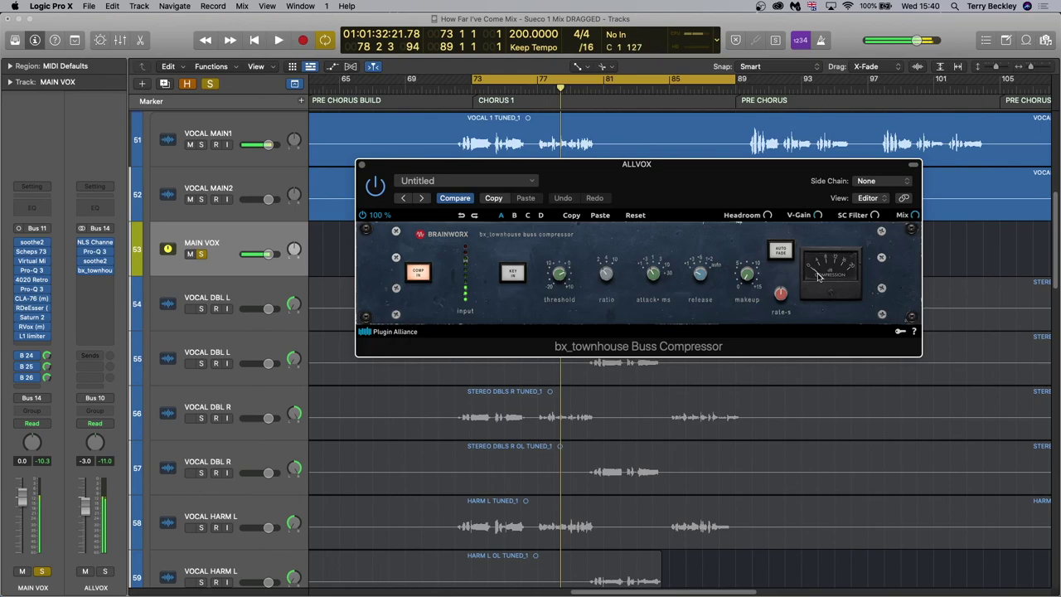